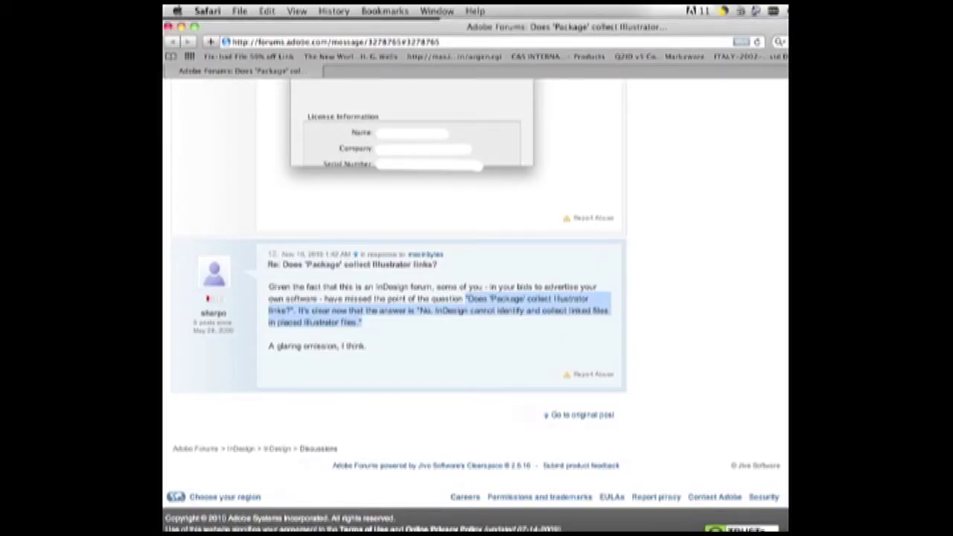
- Scroll the forum thread up to the original 'Does Package collect Illustrator links?' question
scroll(402, 297, "up", 10)
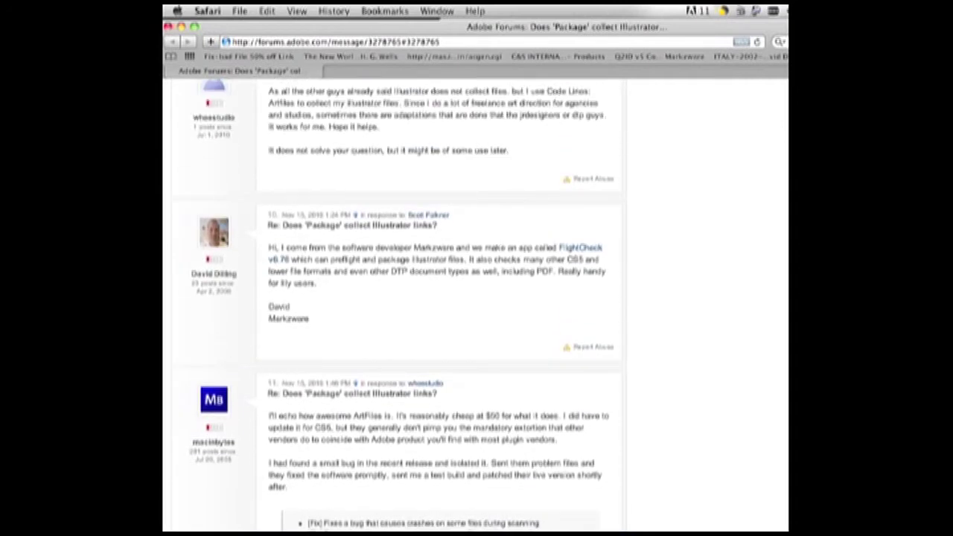
scroll(401, 298, "up", 15)
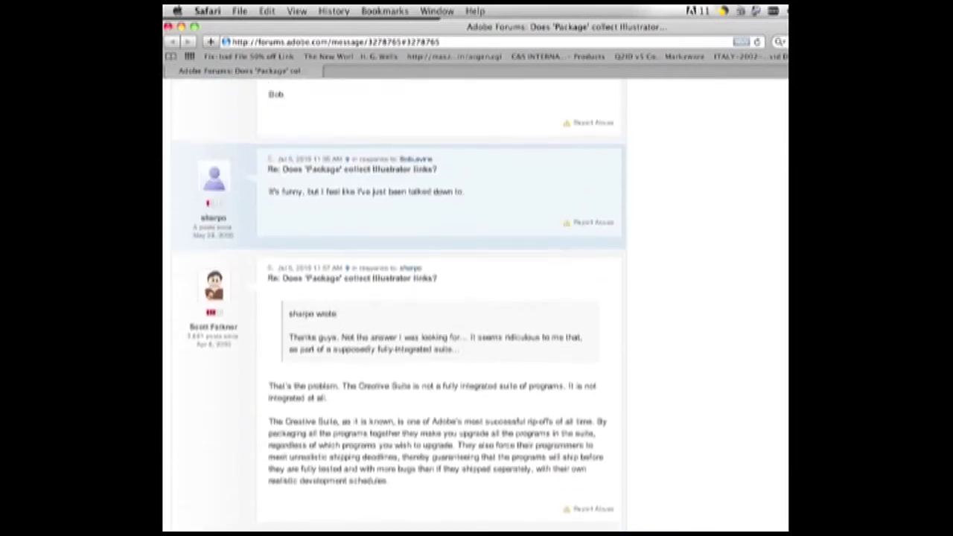
scroll(402, 298, "up", 15)
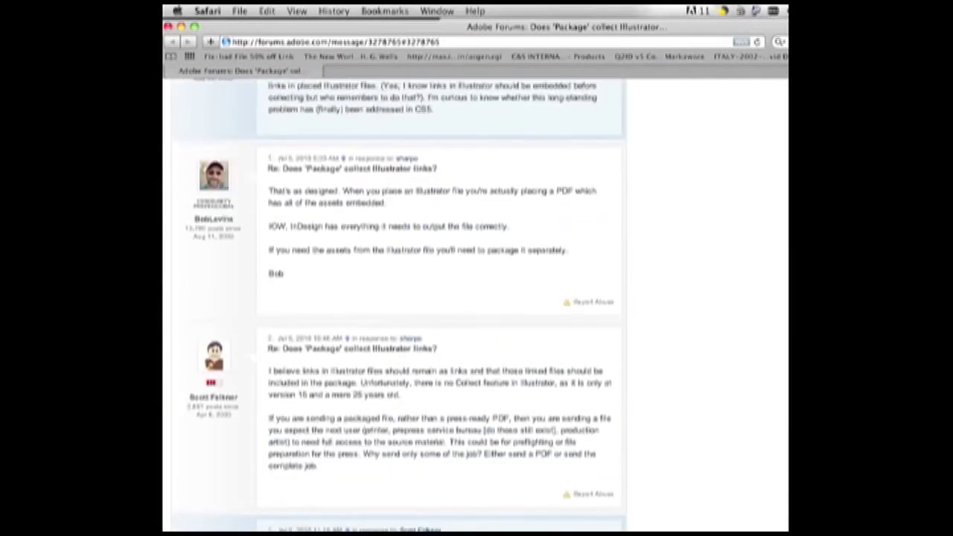
scroll(613, 263, "up", 10)
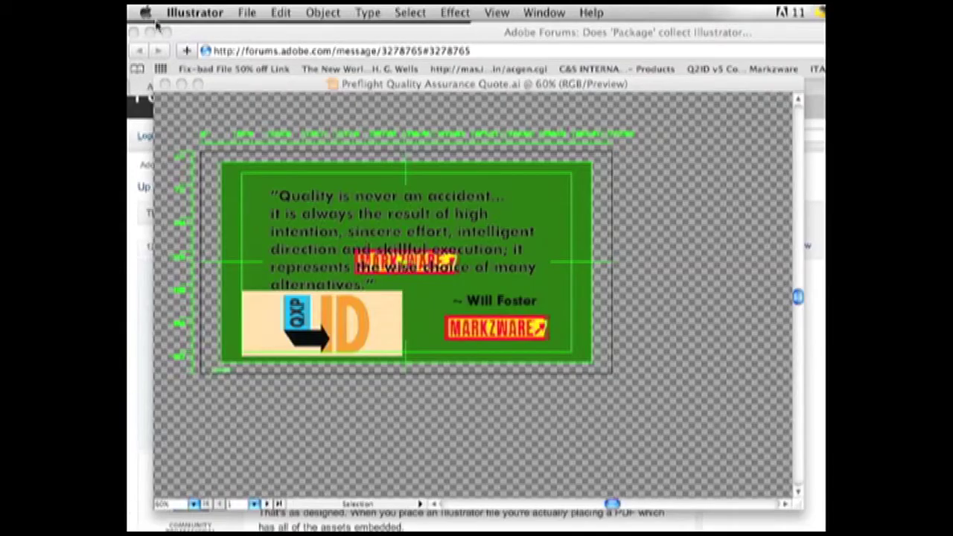
- Clear the selection, restore the hidden panels, and select all the quote artwork
left_click(191, 11)
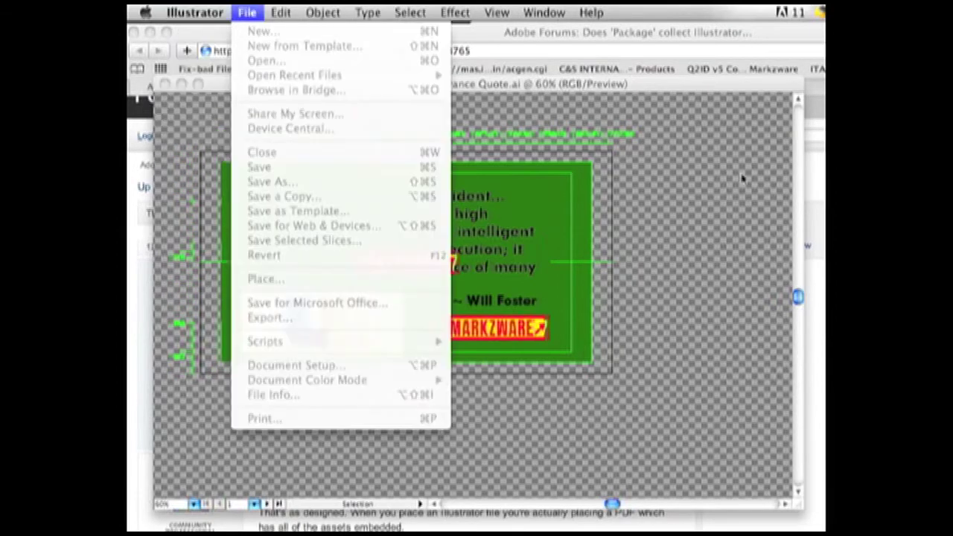
left_click(754, 185)
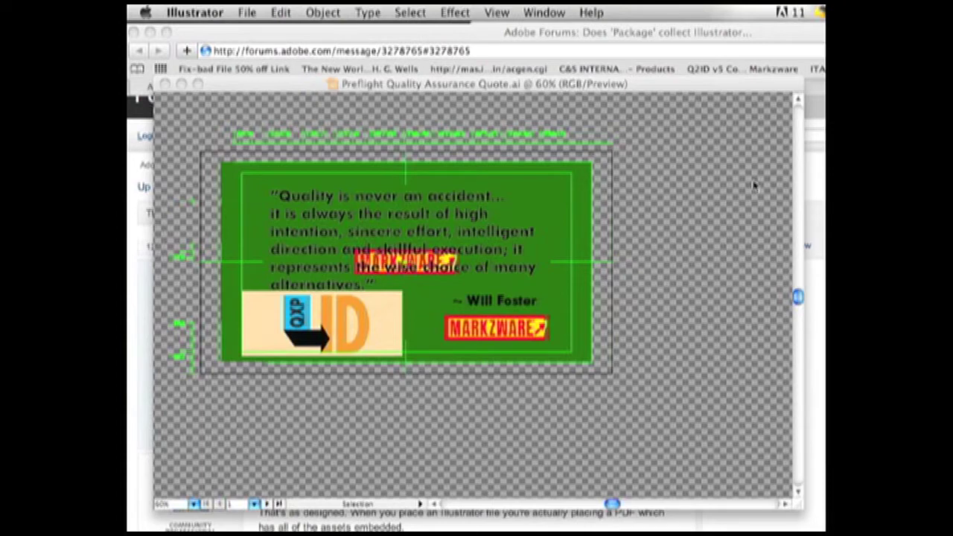
key("ctrl+shift+a")
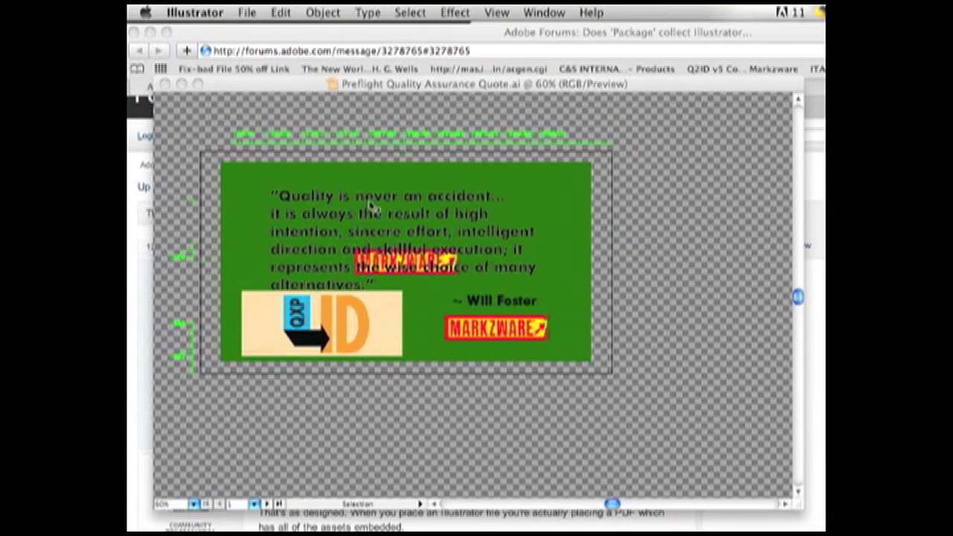
key("Tab")
key("ctrl+a")
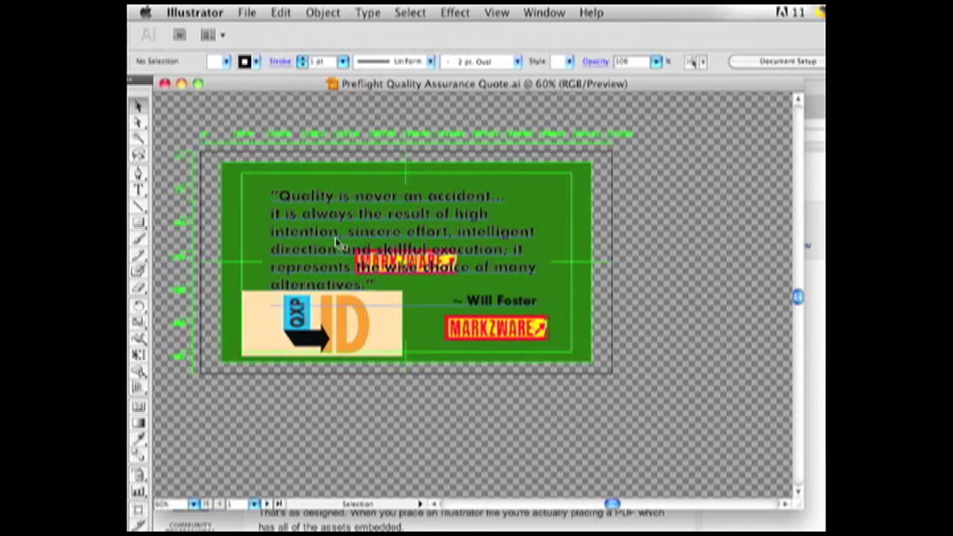
- Check the ID banner and Markzware logo link names, then isolate the Q2ID-ad-banner.jpg image
left_click(385, 323)
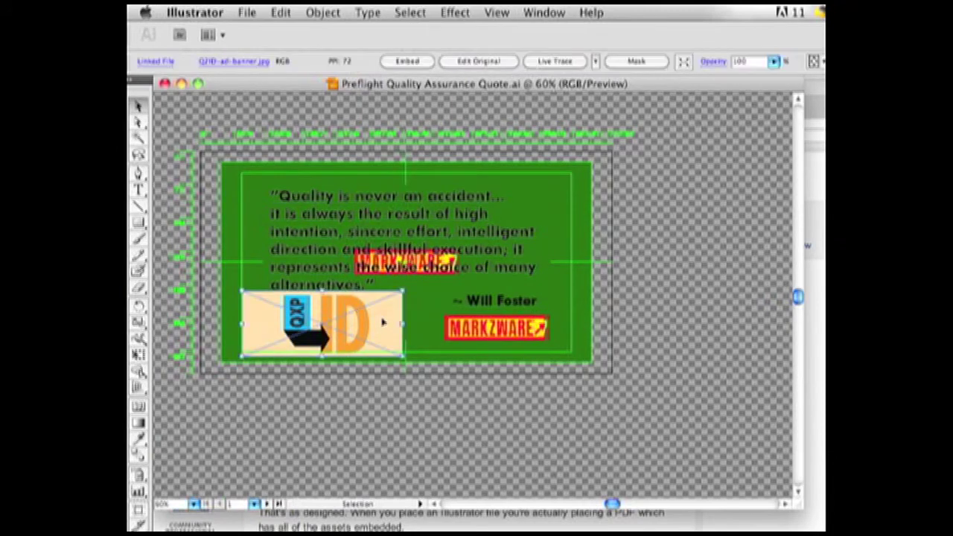
left_click(462, 328)
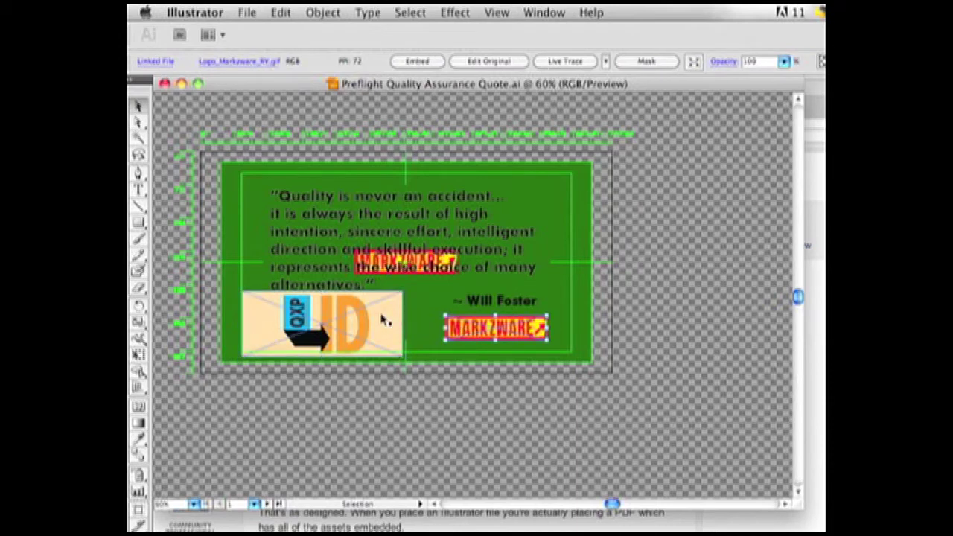
left_click(383, 319)
double_click(381, 318)
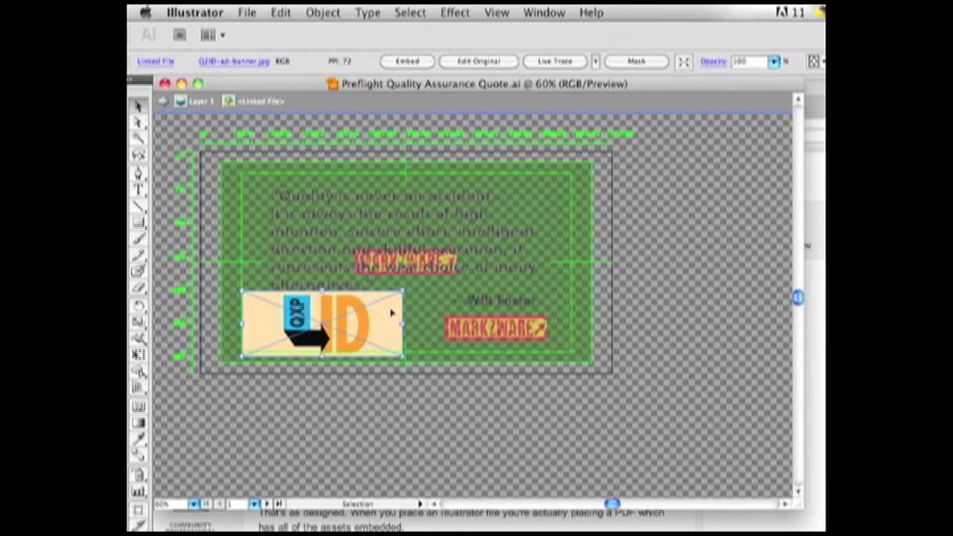
left_click(409, 321)
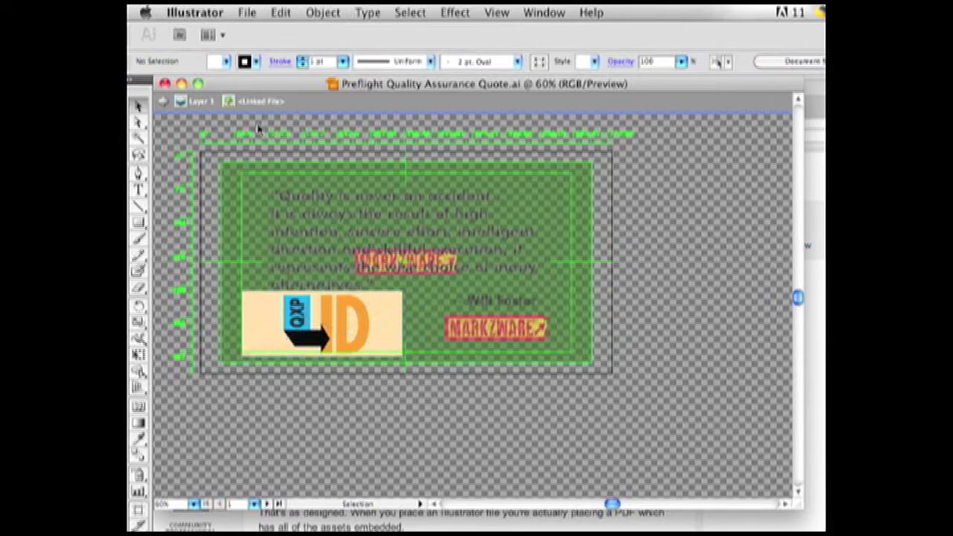
- Close the Illustrator quote and open Markzware_Adv_185x260mm-AI-test.indd in InDesign, dismissing the missing-fonts warning
left_click(164, 83)
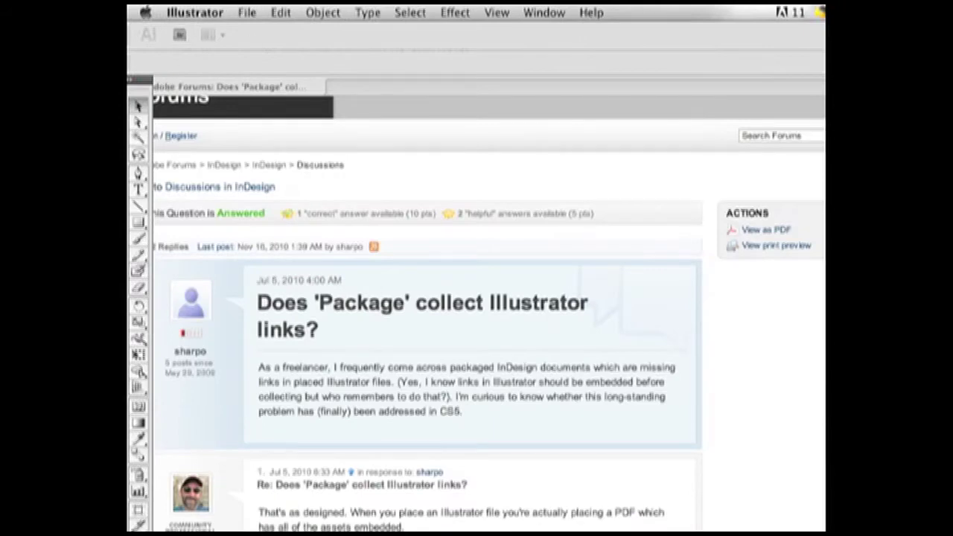
key("super+q")
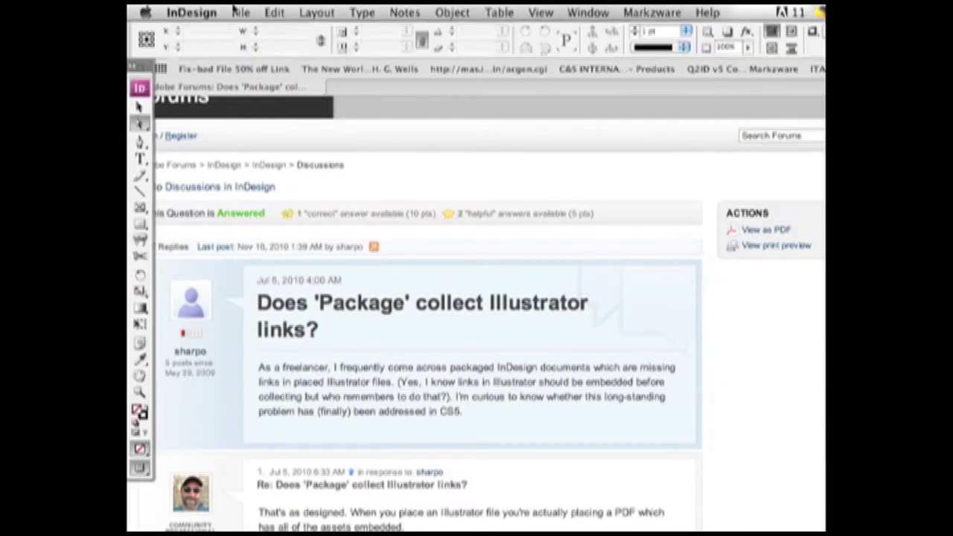
left_click(238, 12)
mouse_move(271, 76)
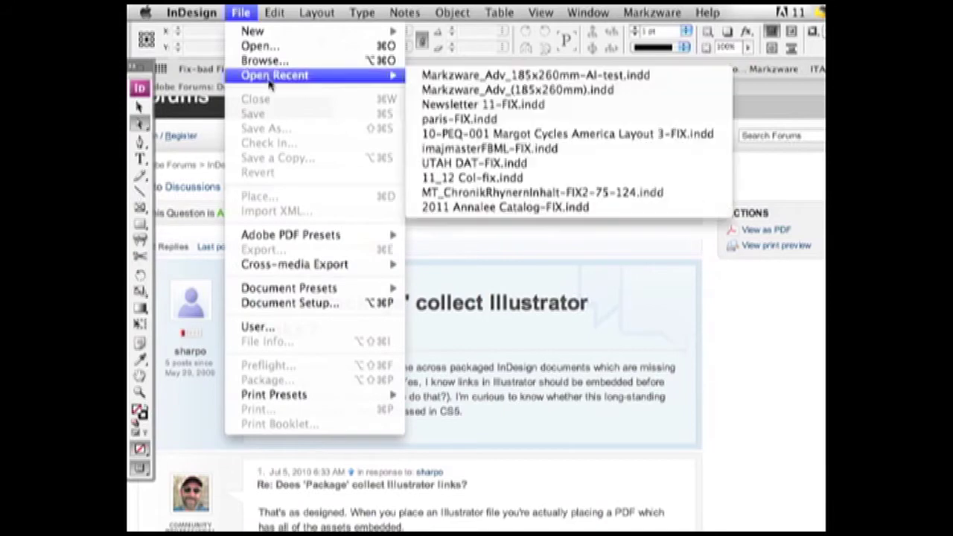
left_click(427, 77)
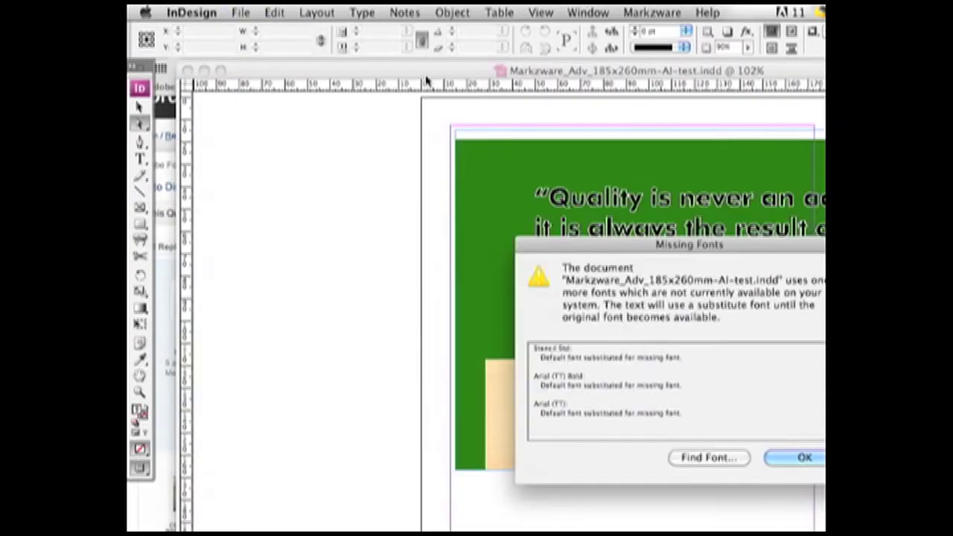
left_click(793, 456)
- Scroll the InDesign page to bring the green quote ad into view
left_click_drag(782, 528, 761, 351)
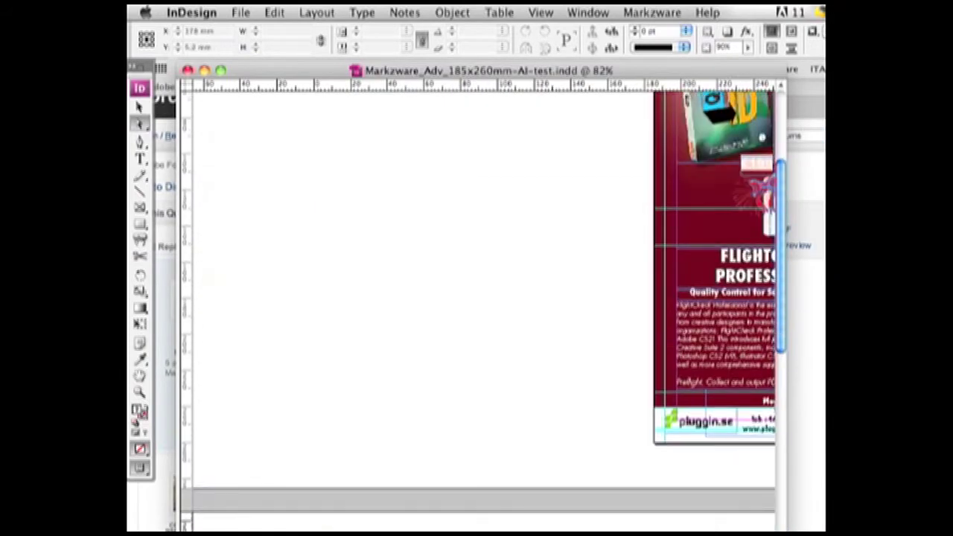
scroll(760, 350, "right", 5)
scroll(717, 326, "right", 1)
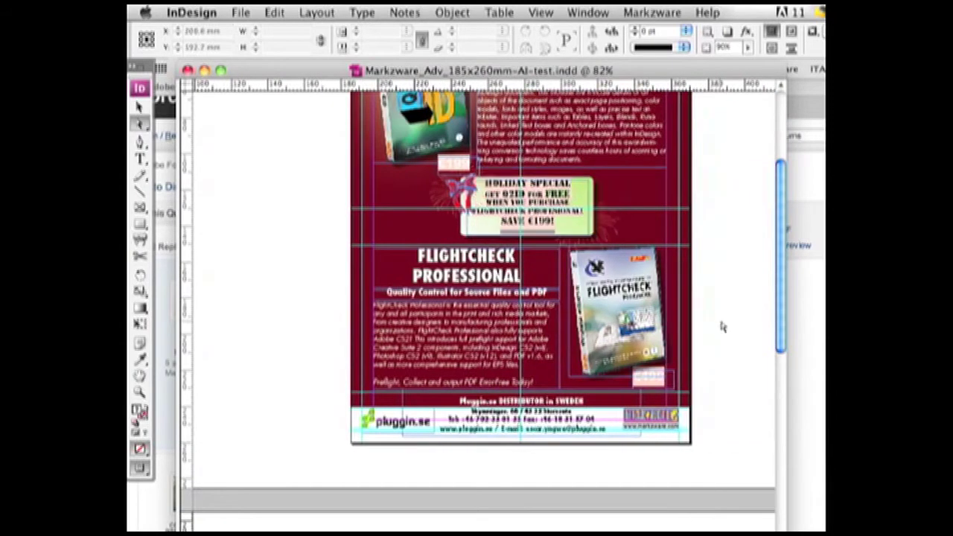
scroll(784, 253, "up", 5)
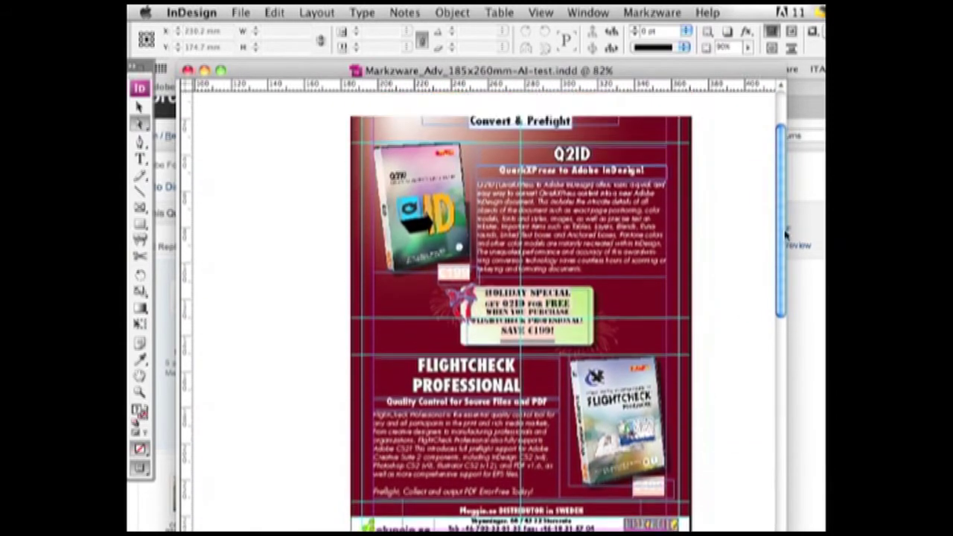
scroll(785, 253, "down", 10)
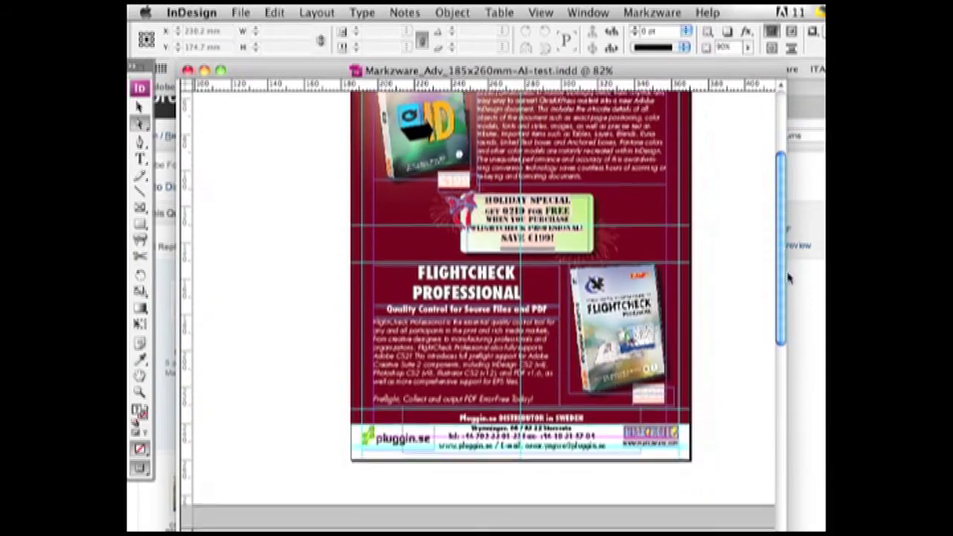
left_click_drag(780, 335, 787, 457)
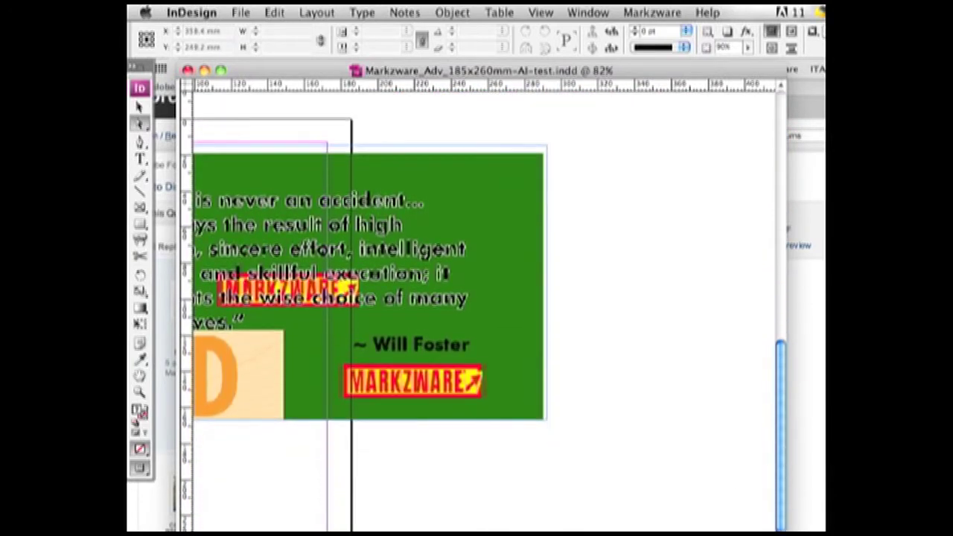
- Select the placed green quote artwork and show its links in the Links panel
left_click_drag(145, 141, 331, 142)
left_click(279, 167)
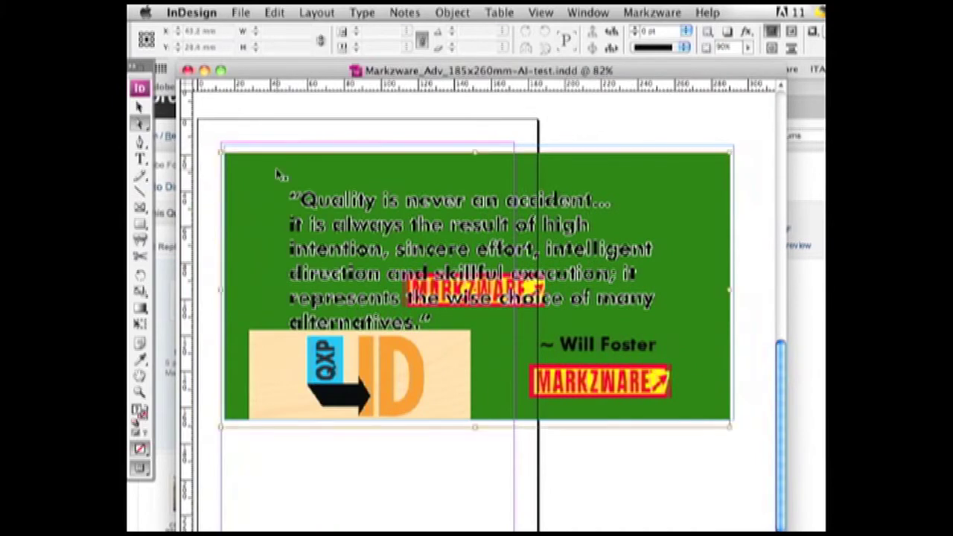
key("super+shift+d")
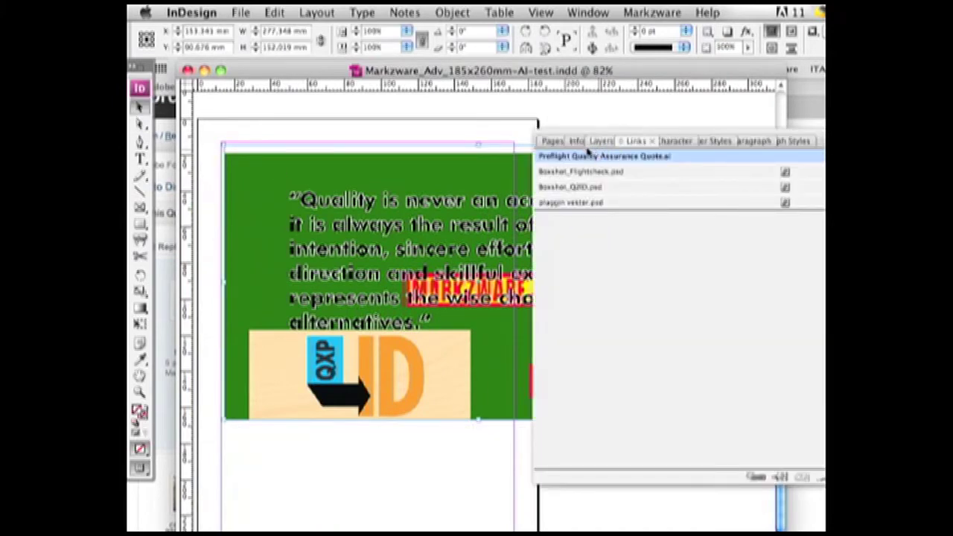
left_click_drag(635, 134, 548, 127)
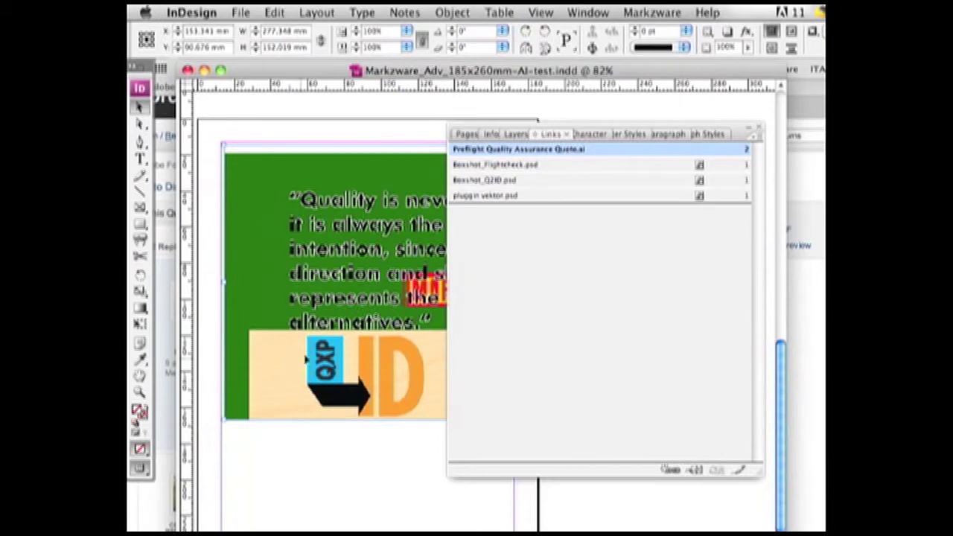
- Review the Illustrator quote and PSD links, including plugin vektor.psd, then close the panel and document
left_click(521, 167)
left_click(512, 181)
left_click(504, 198)
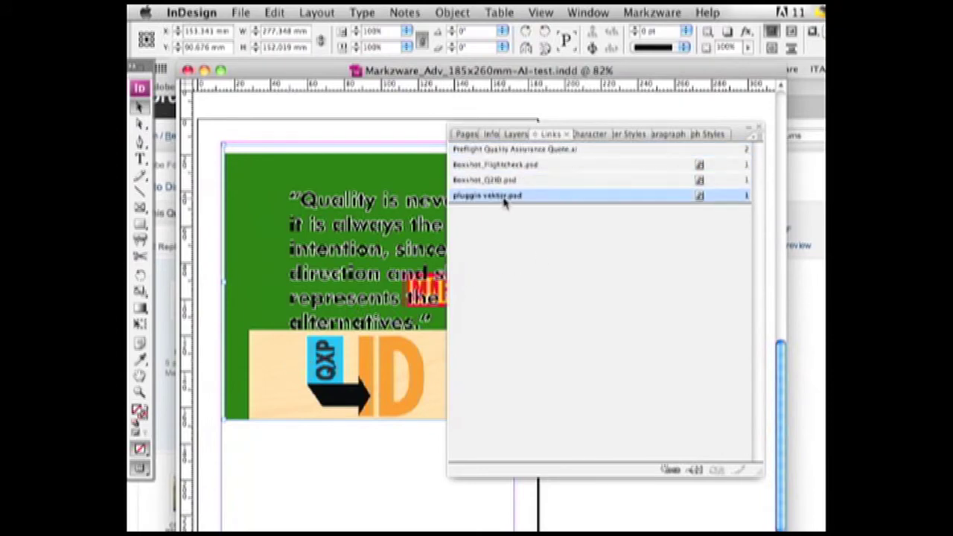
left_click(501, 151)
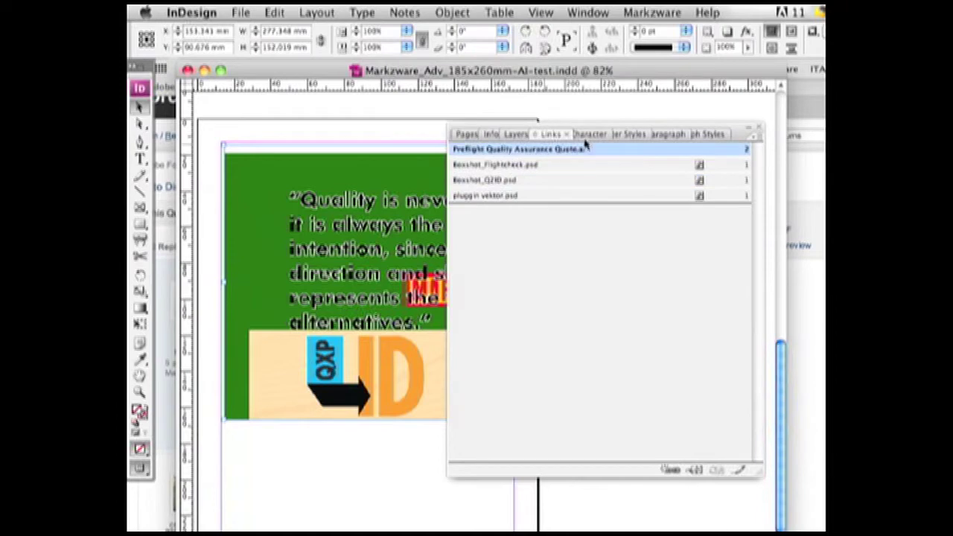
left_click(758, 130)
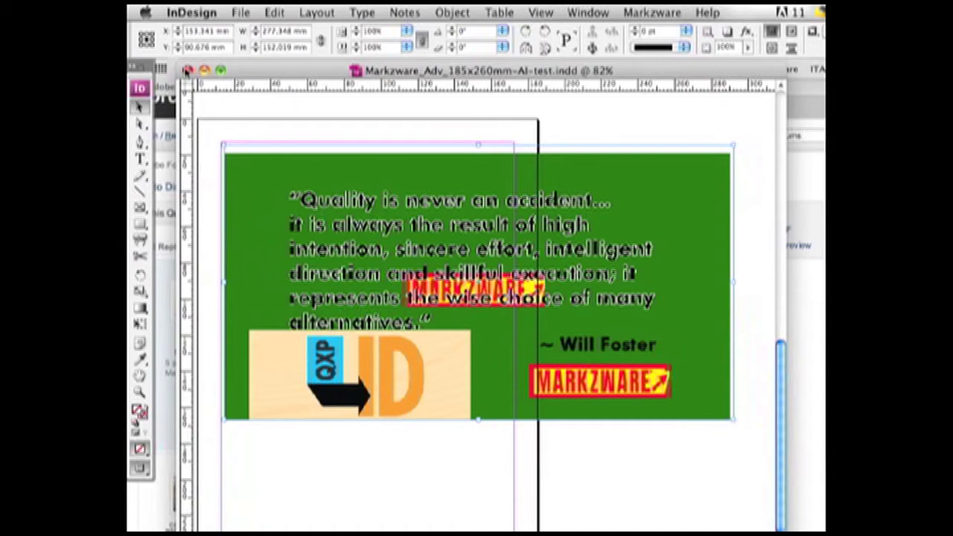
left_click(186, 70)
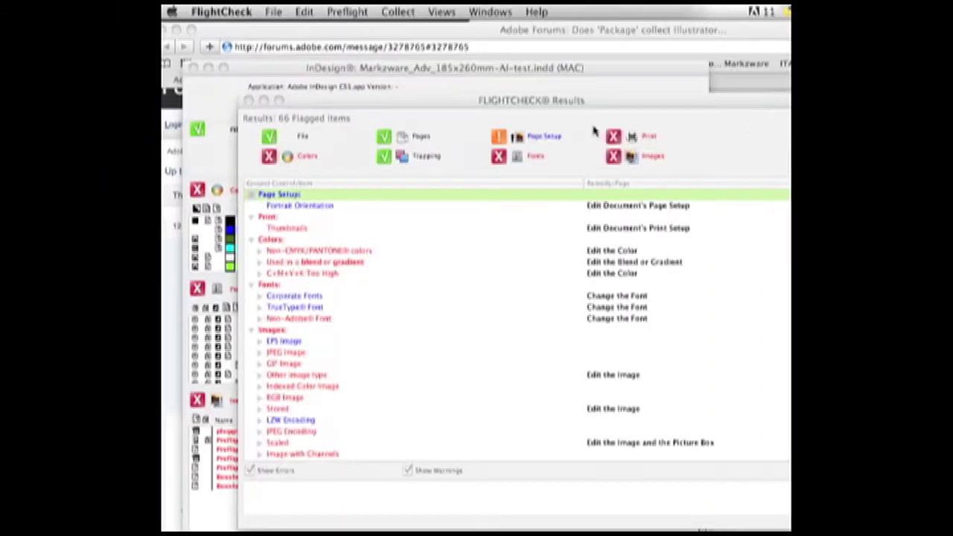
- Move the FlightCheck Results window up and left to show the 66 flagged items
left_click_drag(573, 100, 549, 80)
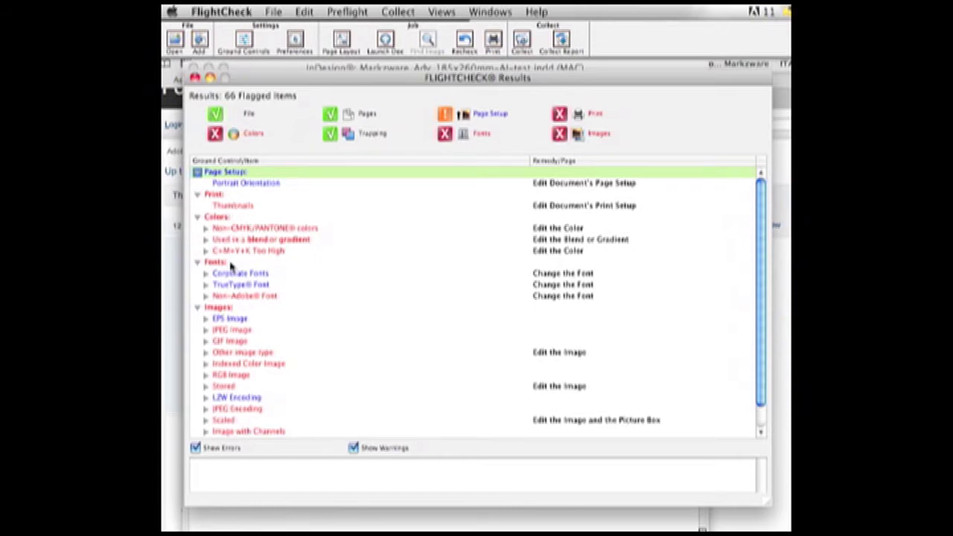
- Expand EPS Image, open the detailed report, and hide File Info, Print Info, Fonts and Color sections
left_click(205, 318)
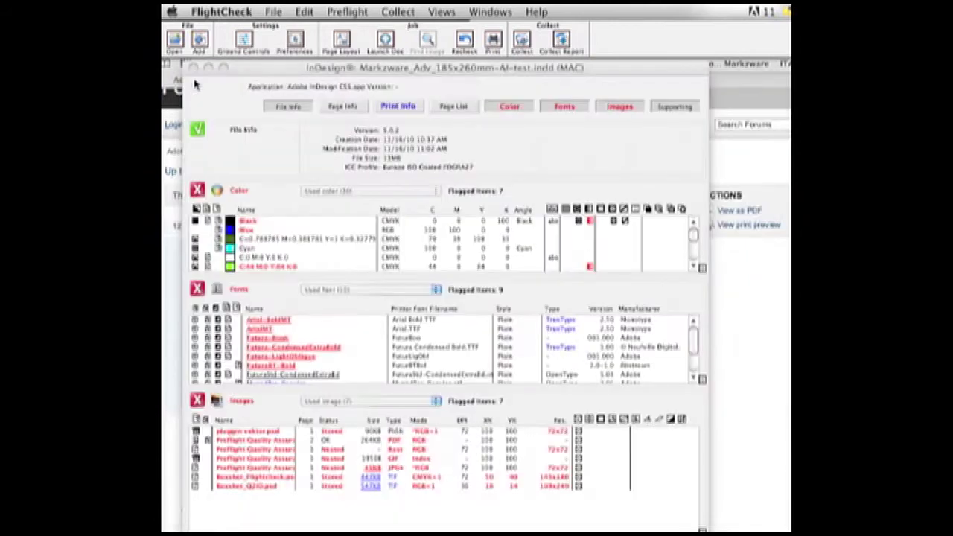
left_click(195, 85)
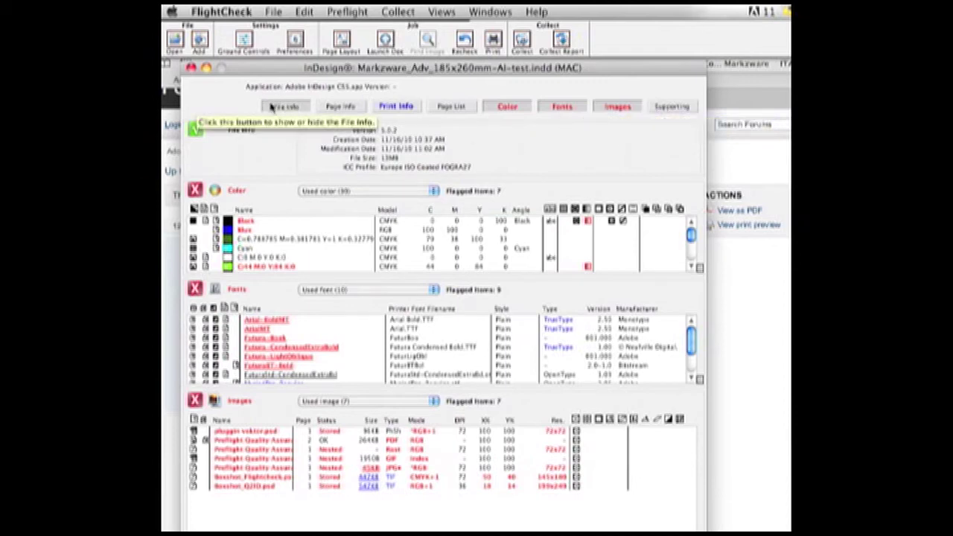
left_click(275, 109)
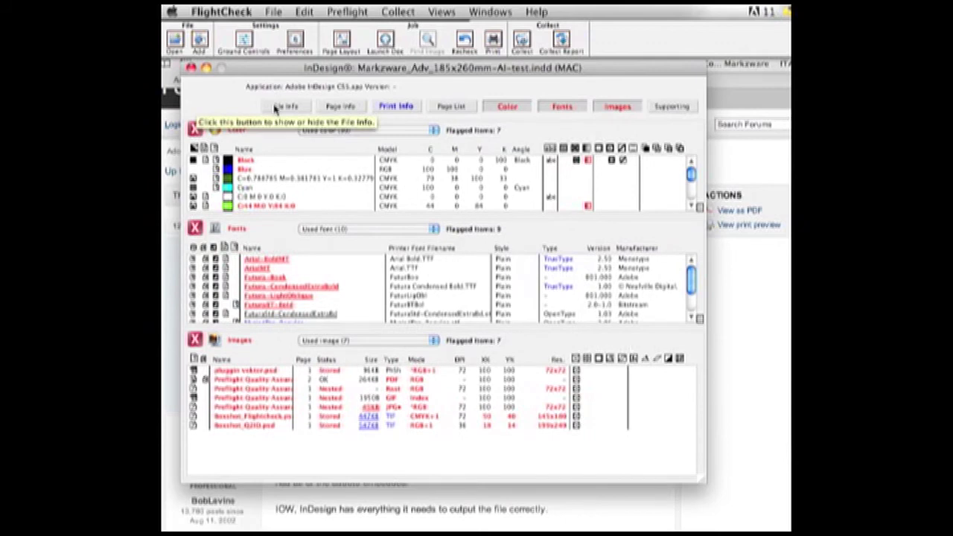
left_click(397, 106)
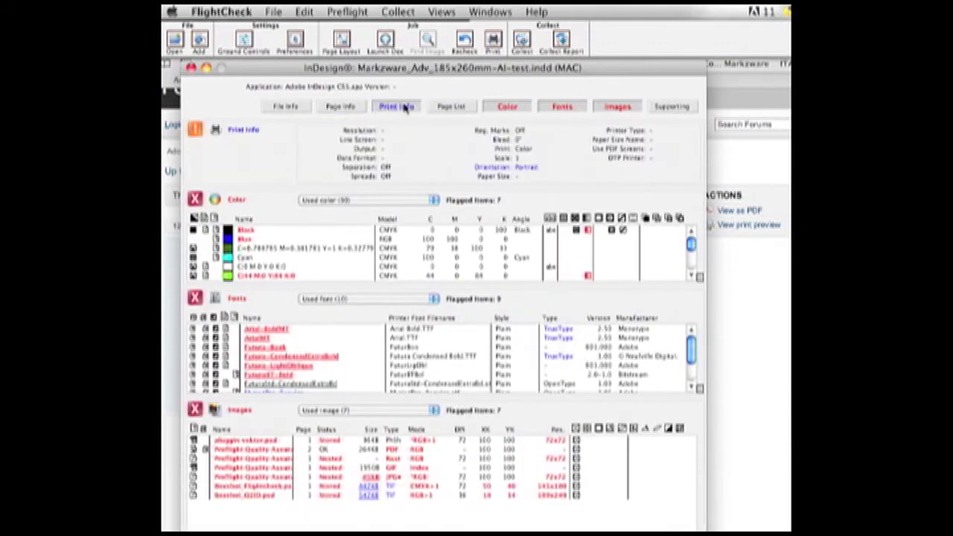
left_click(402, 107)
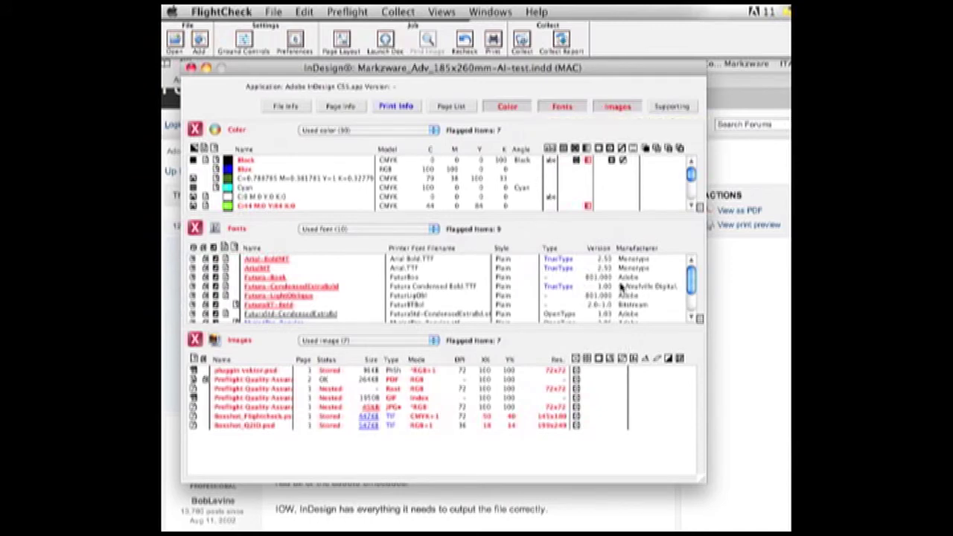
left_click(556, 107)
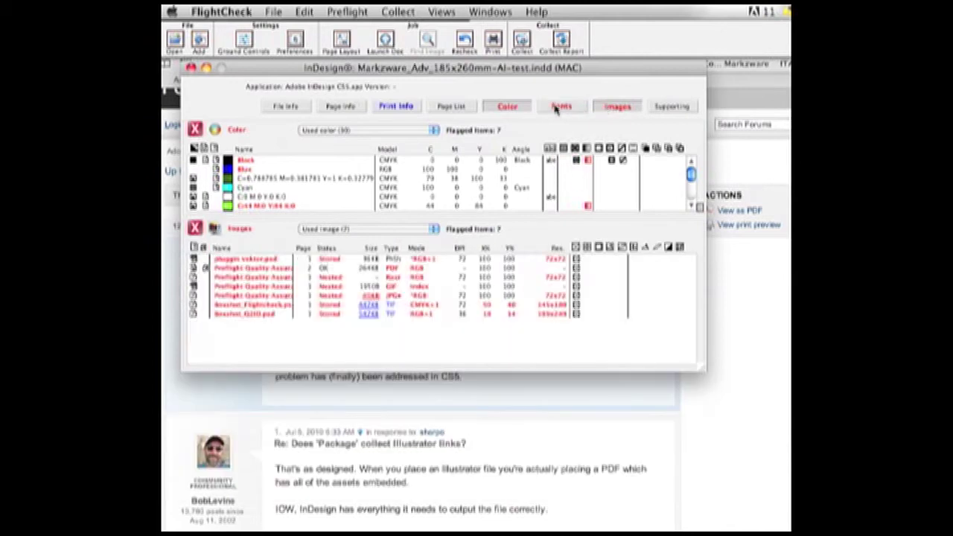
left_click(514, 108)
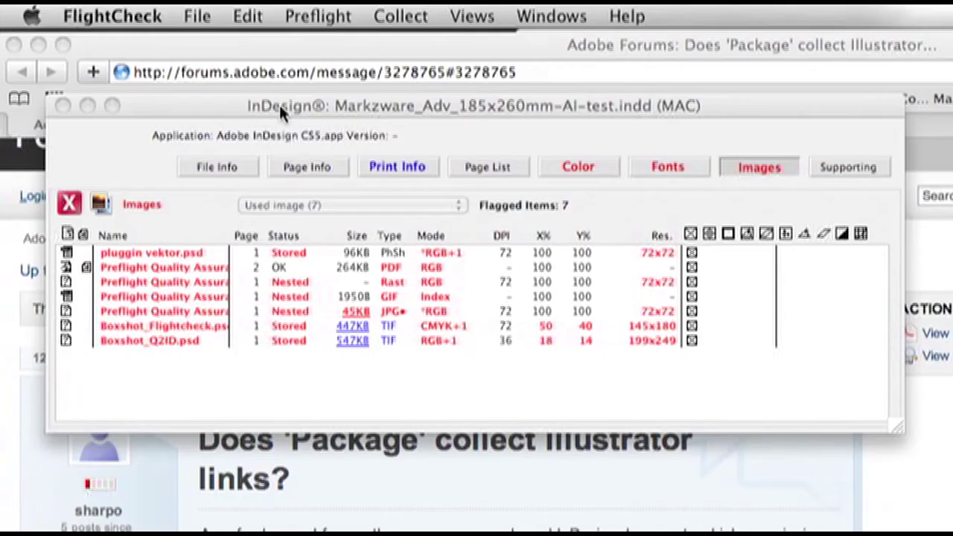
- Inspect the colours and fonts FuturaBT-Bold and MyriadPro-Regular in Preflight Quality Assurance Quote.ai
left_click(279, 103)
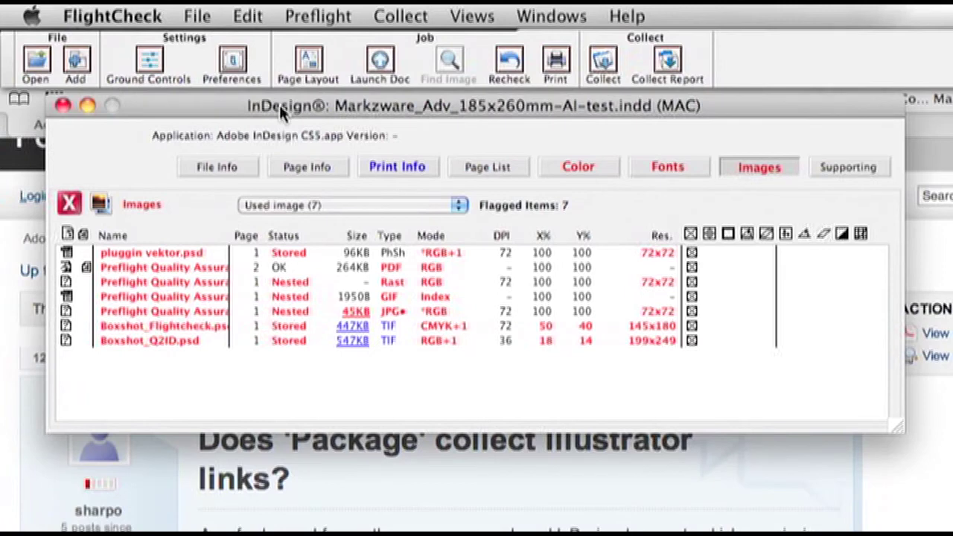
left_click_drag(279, 105, 258, 127)
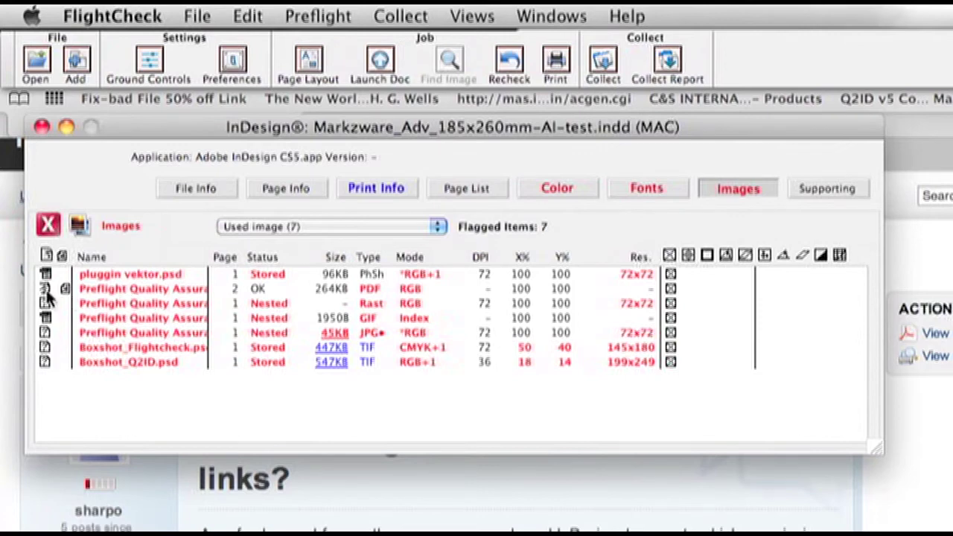
mouse_move(47, 296)
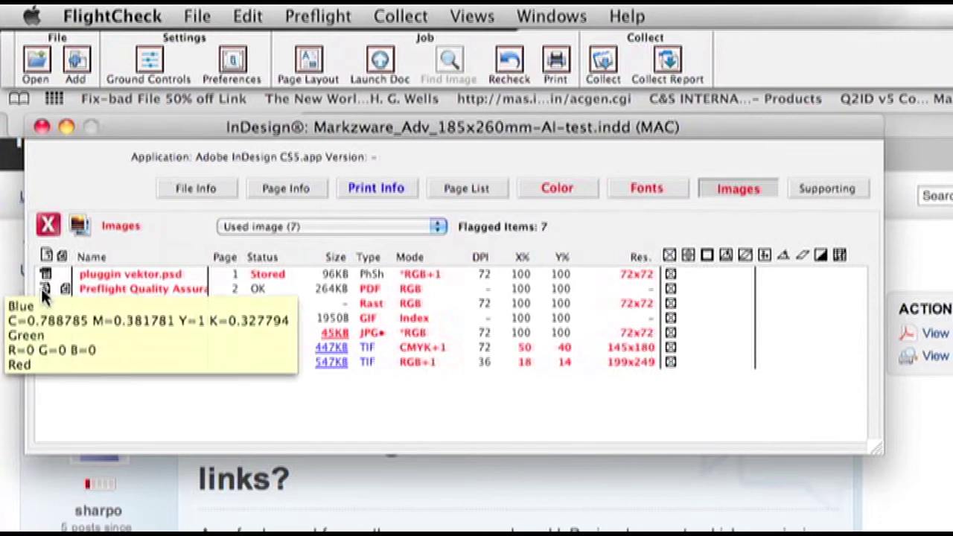
left_click(42, 293)
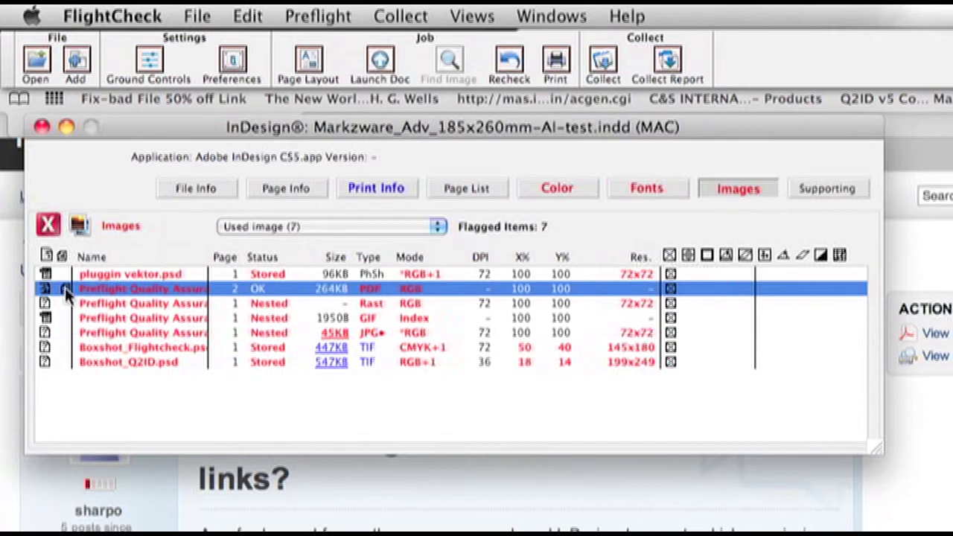
mouse_move(64, 287)
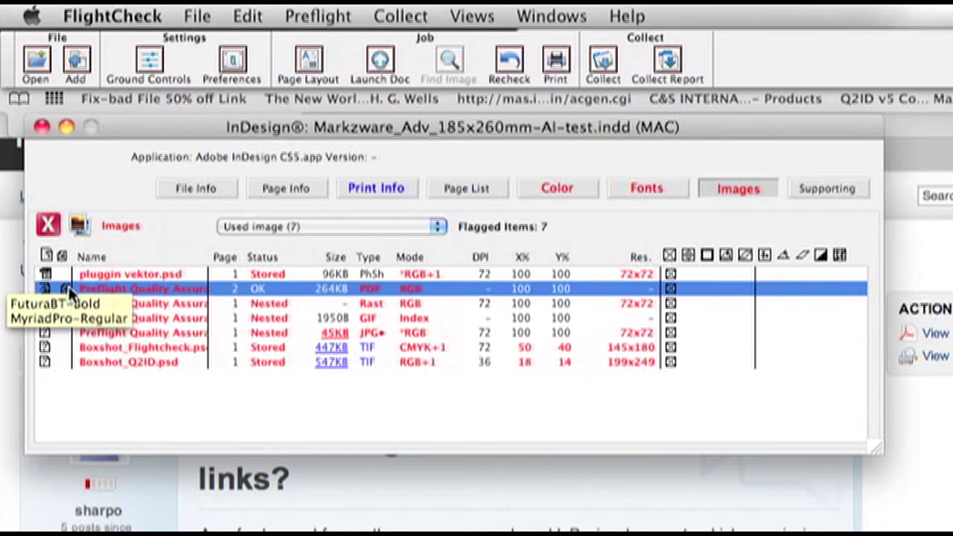
double_click(111, 291)
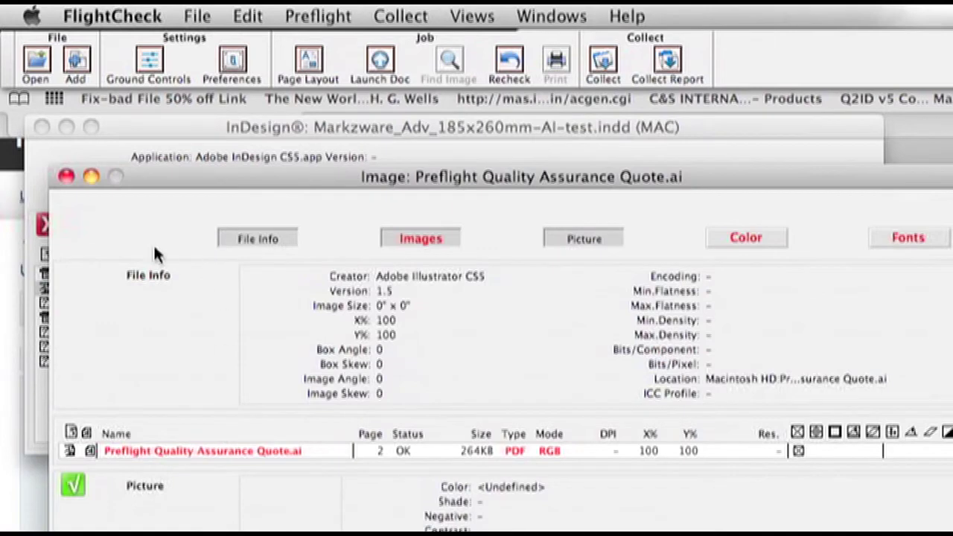
- Close the quote file details and open the nested 45KB Q2ID-ad-banner.jpg details, showing its fonts
left_click(66, 177)
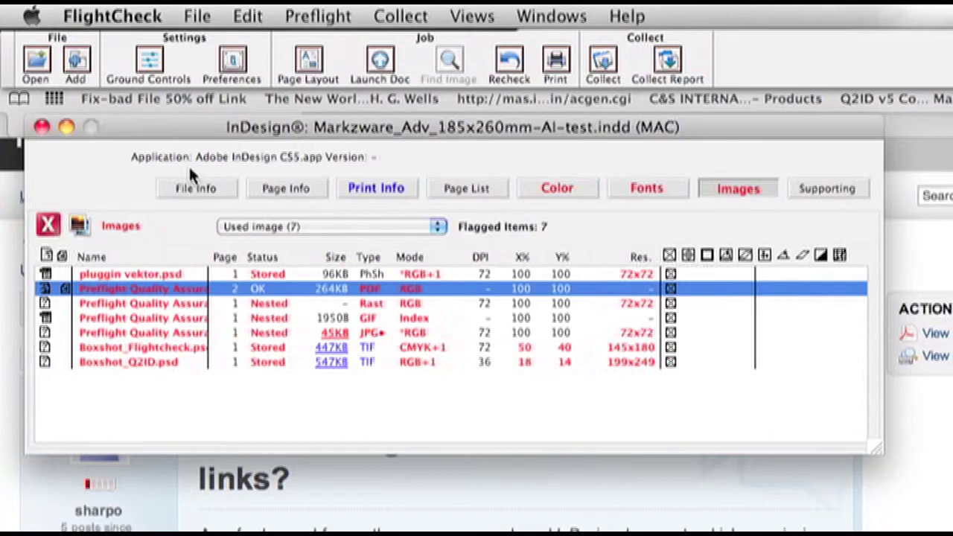
double_click(123, 332)
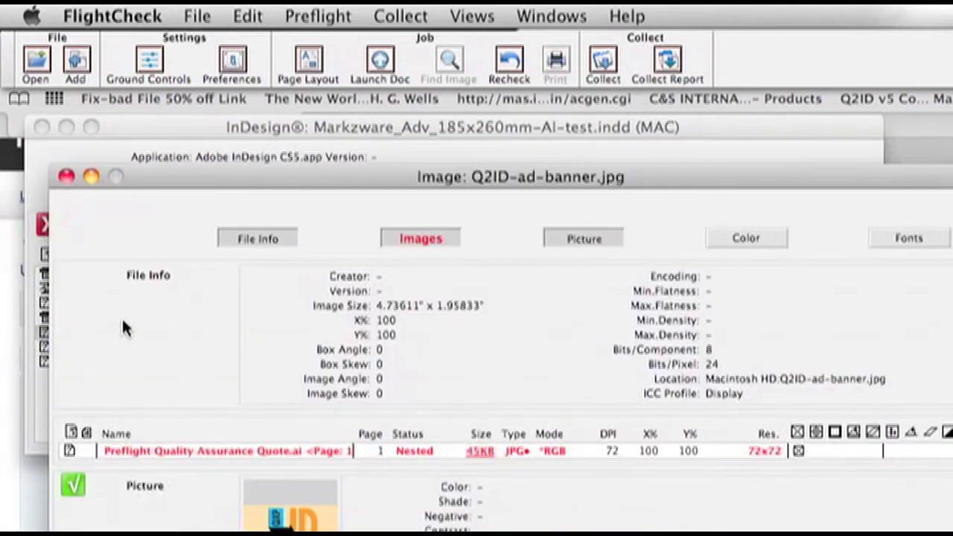
left_click_drag(161, 174, 117, 100)
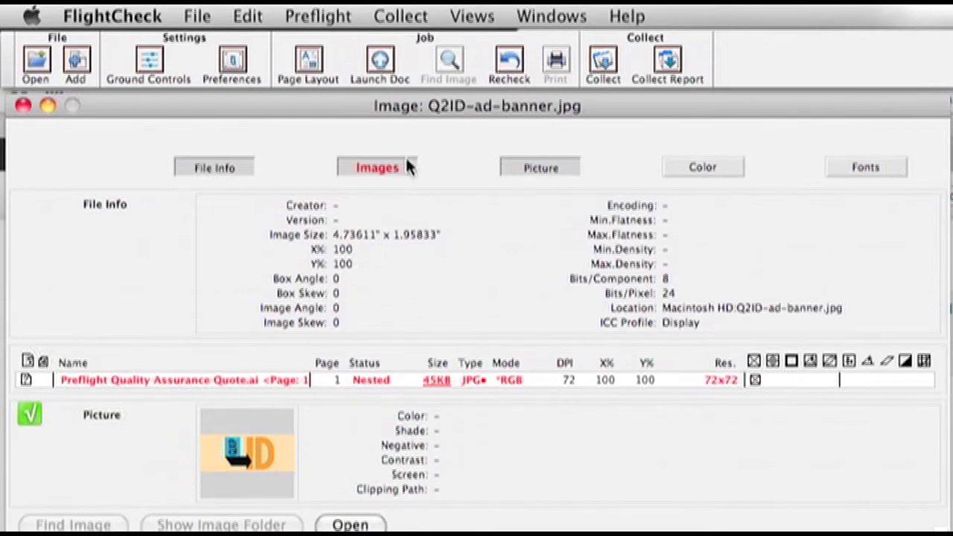
left_click(877, 168)
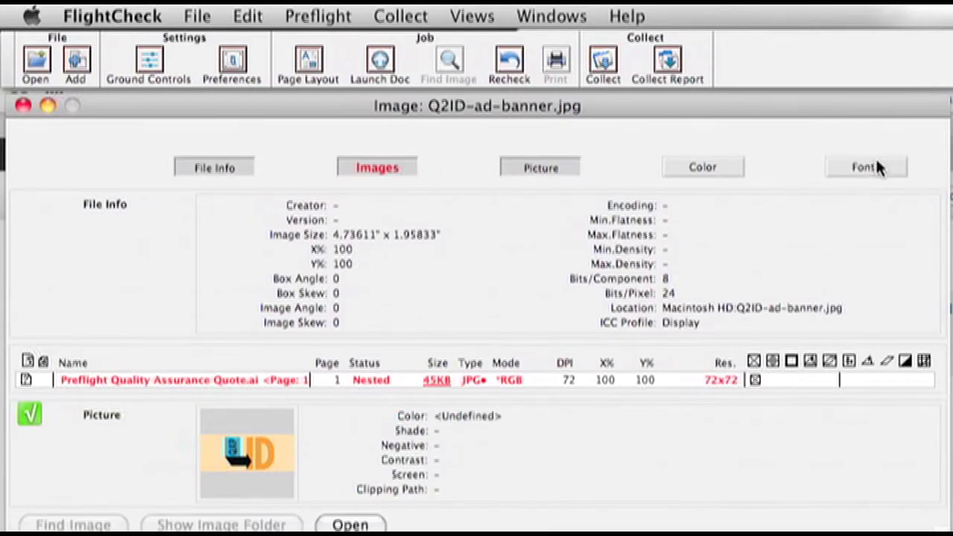
- Close the banner image details and open the Collect menu for the ad's job
left_click(21, 106)
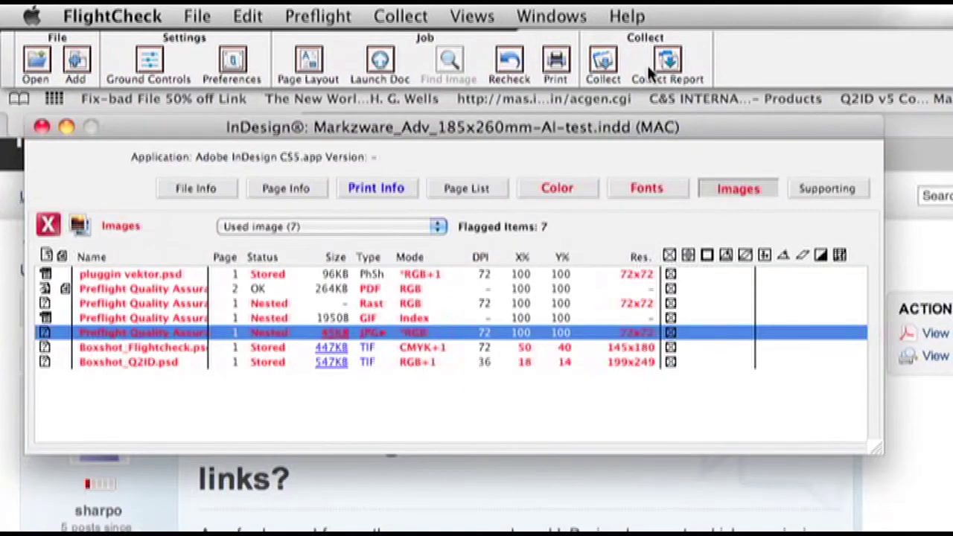
left_click(405, 21)
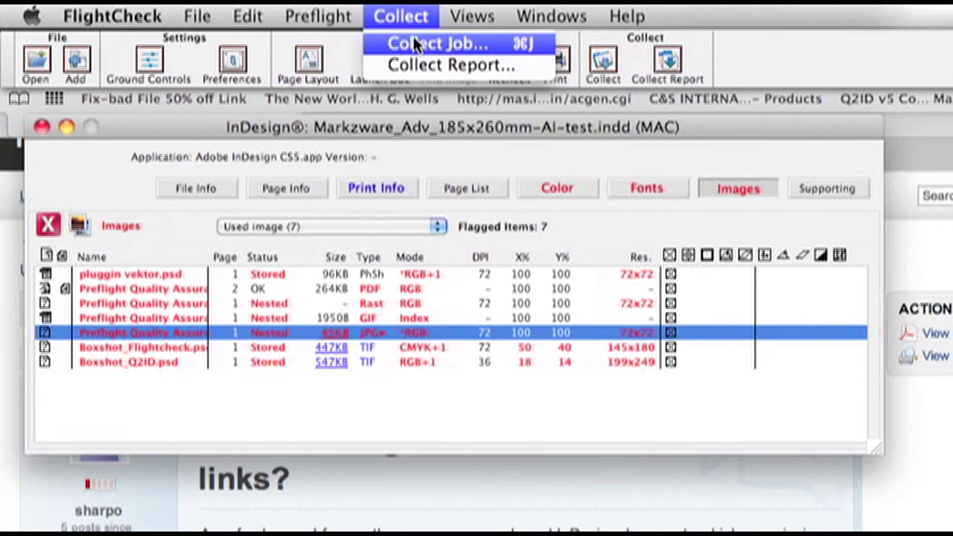
left_click(414, 45)
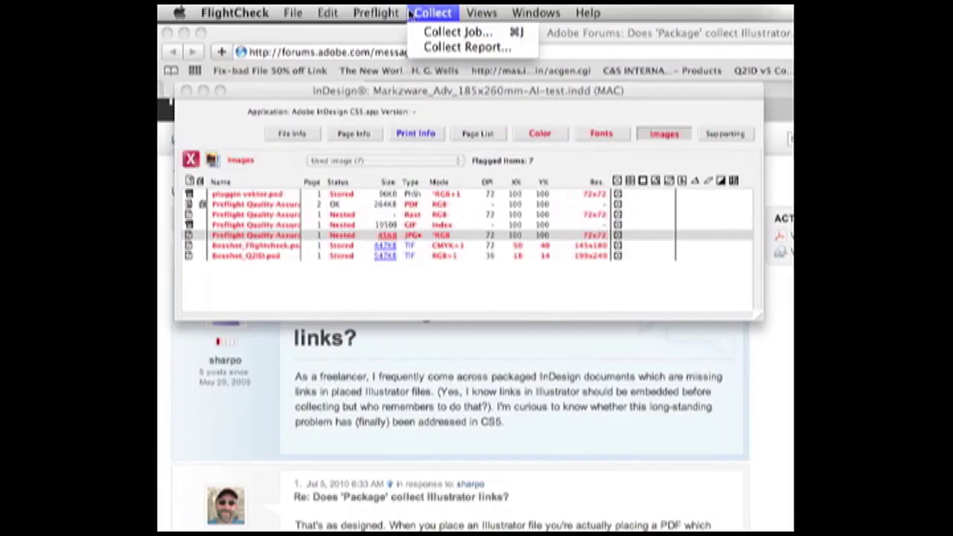
mouse_move(318, 16)
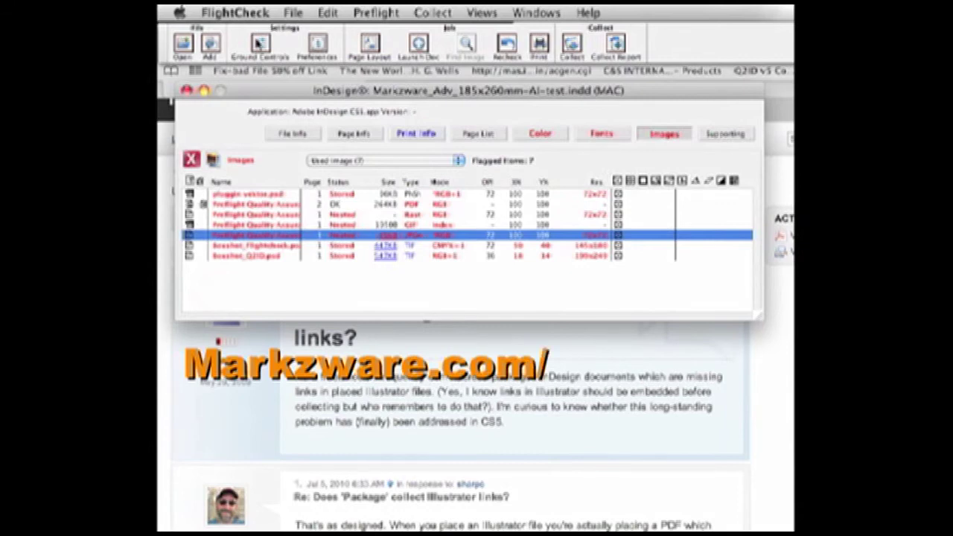
- Open the Collect Job settings, keeping Compress Job off so an uncompressed job folder is created
left_click(449, 13)
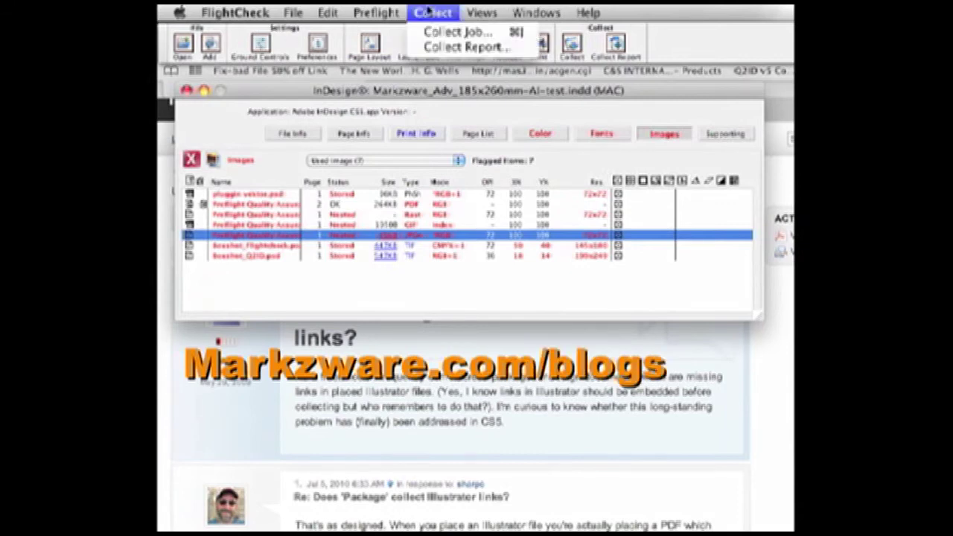
left_click(441, 32)
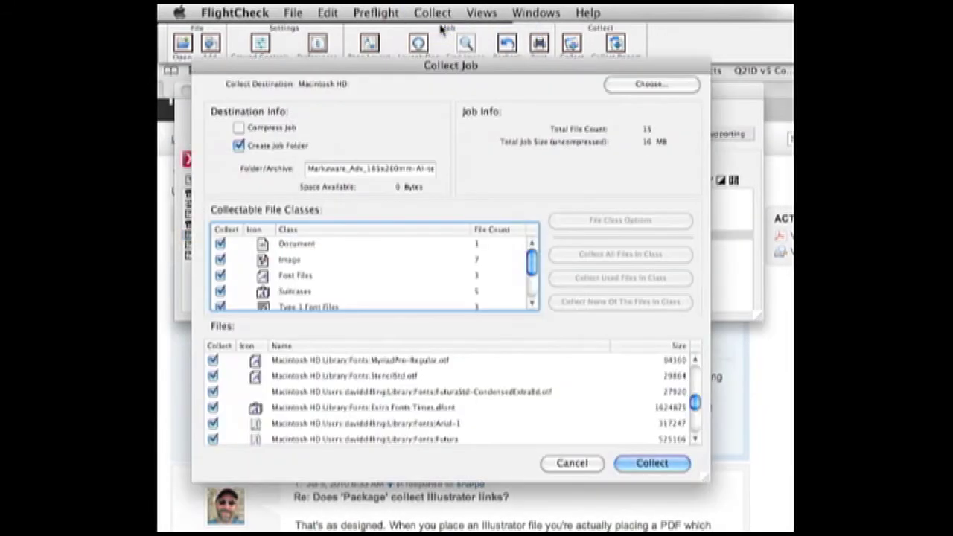
left_click_drag(466, 71, 455, 71)
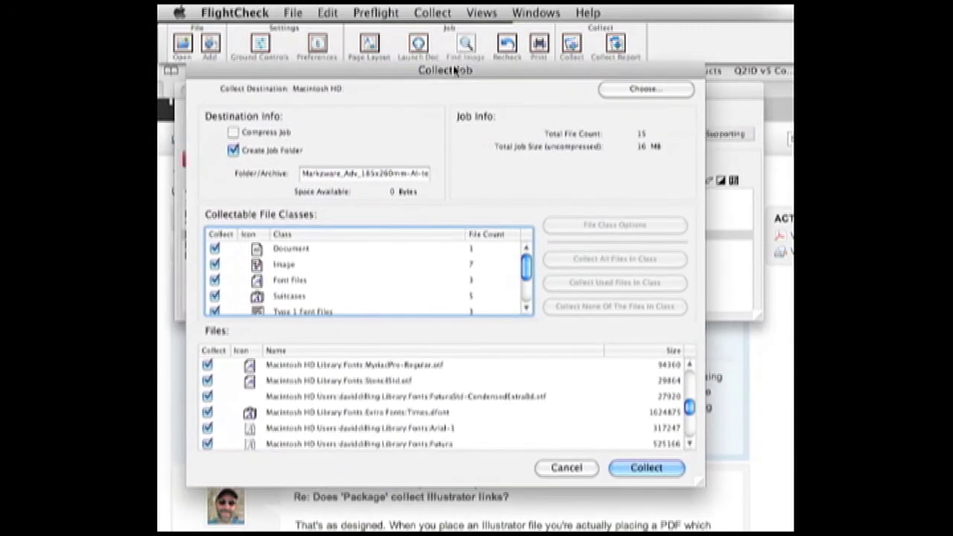
left_click(233, 132)
left_click(233, 133)
- Review the file lists, including Q2ID-ad-banner.jpg, and collect the job into its folder
left_click(526, 308)
left_click(526, 308)
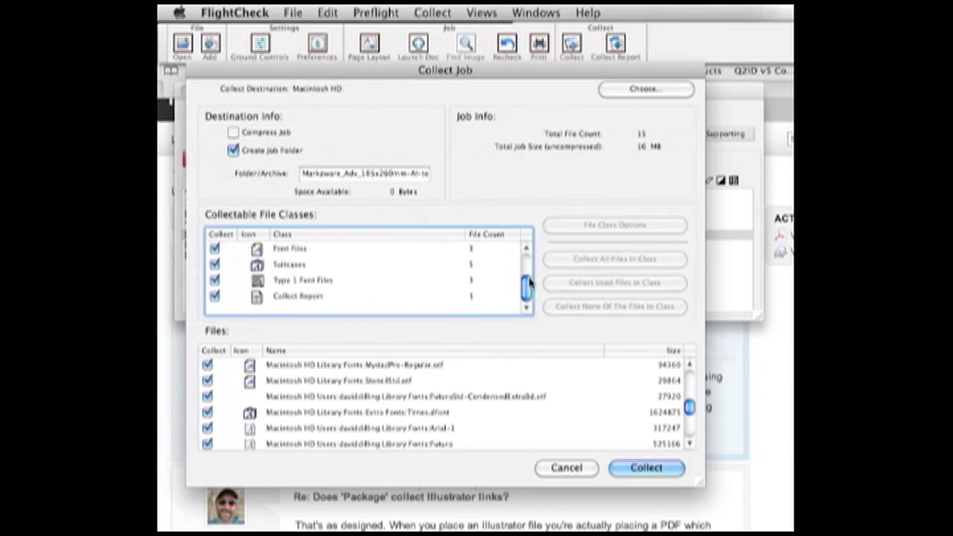
left_click_drag(528, 284, 529, 255)
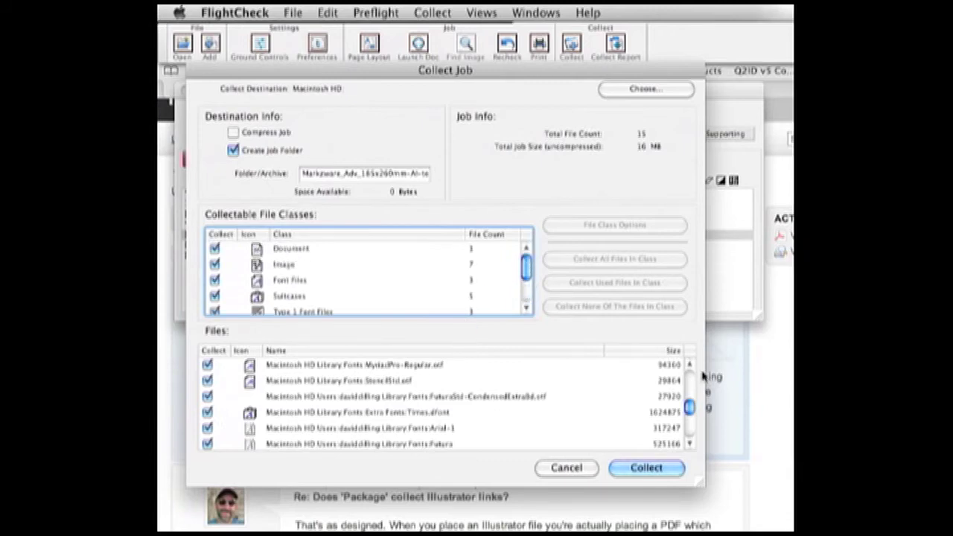
left_click_drag(688, 409, 689, 376)
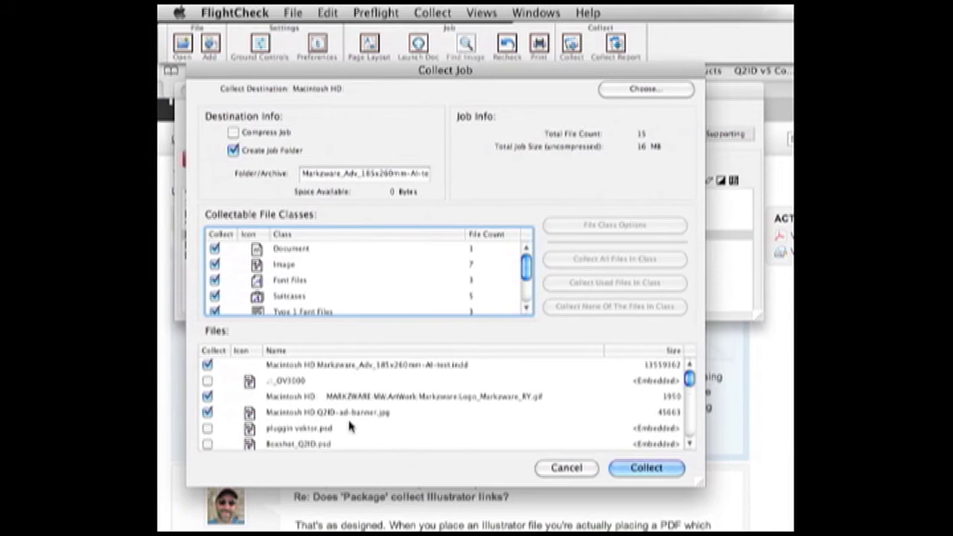
left_click(334, 415)
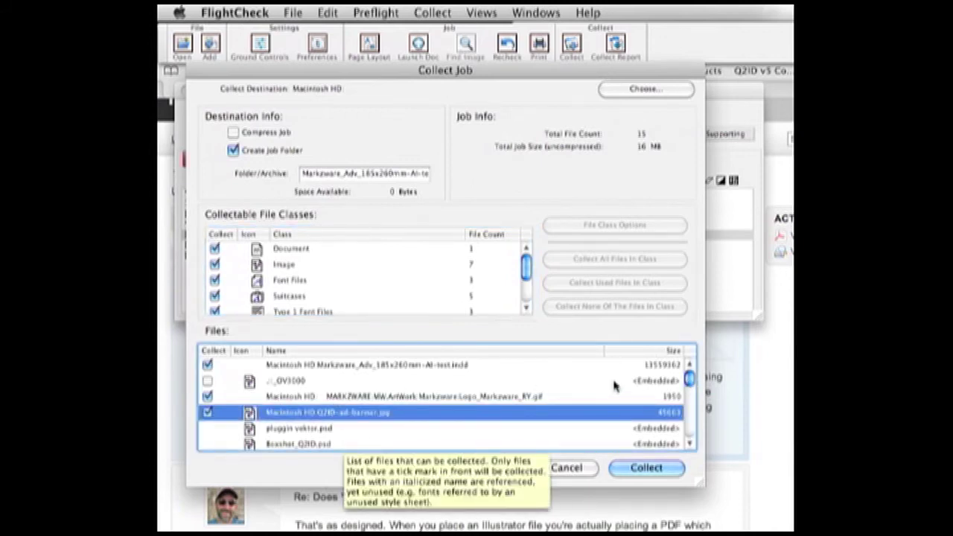
mouse_move(689, 378)
left_mouse_down()
mouse_move(687, 392)
mouse_move(689, 378)
left_mouse_up()
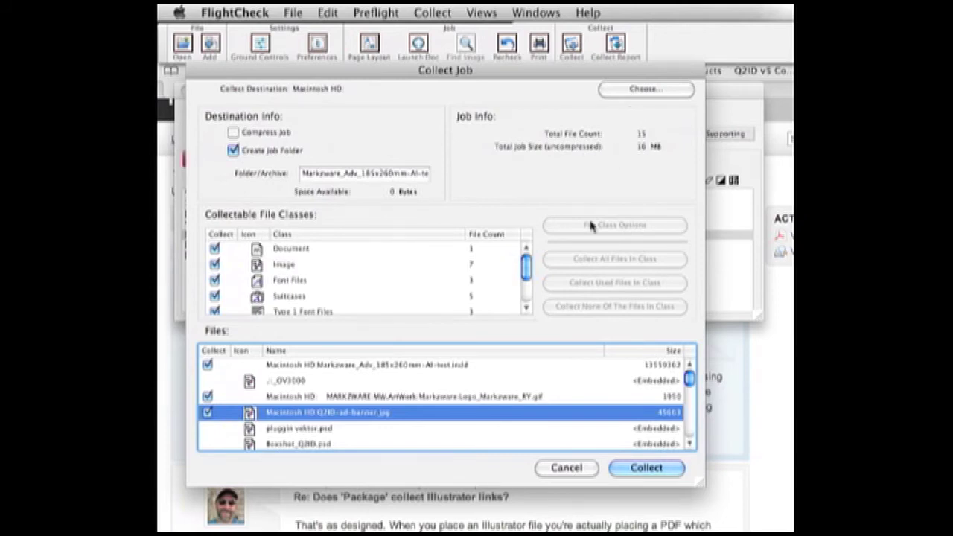
left_click(645, 469)
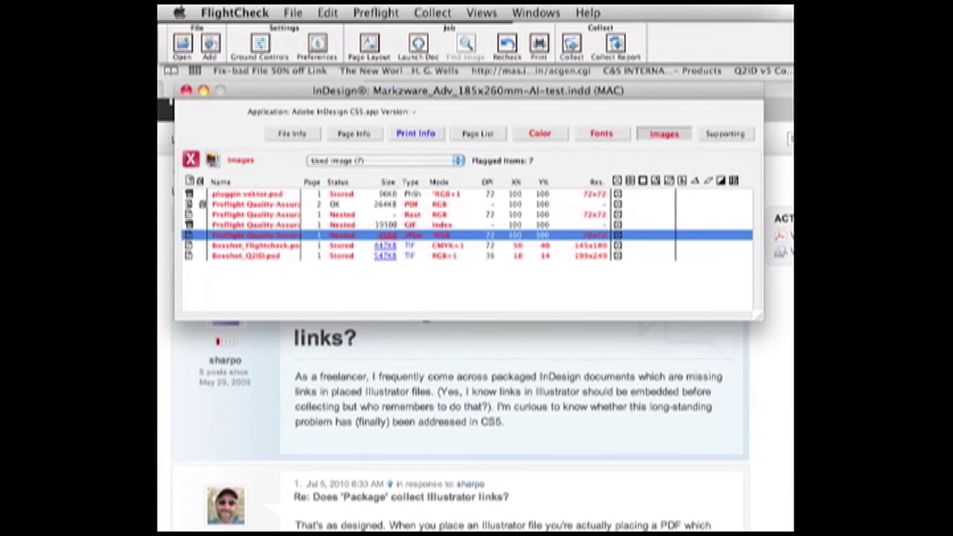
key("super+Tab")
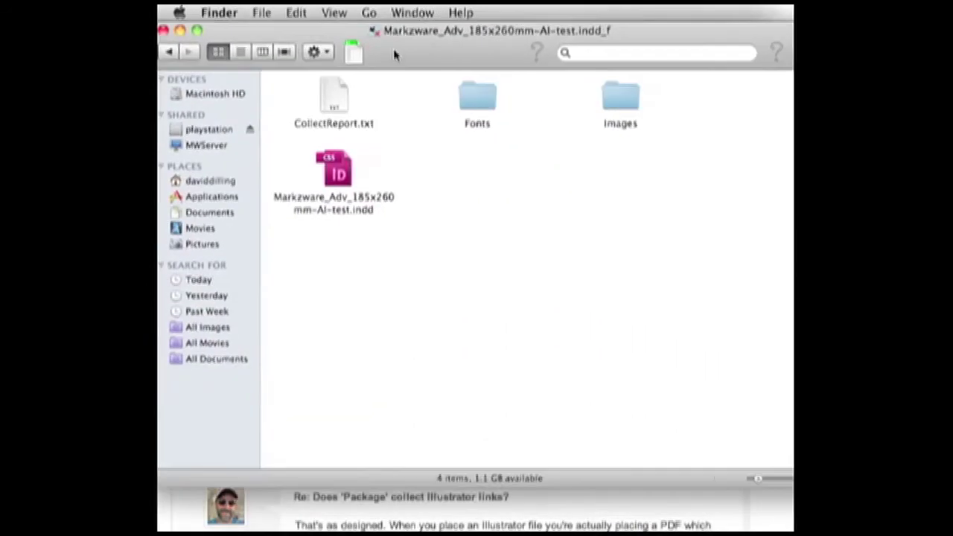
- Review the collected job folder's CollectReport.txt and the collected InDesign document
left_click_drag(394, 52, 359, 65)
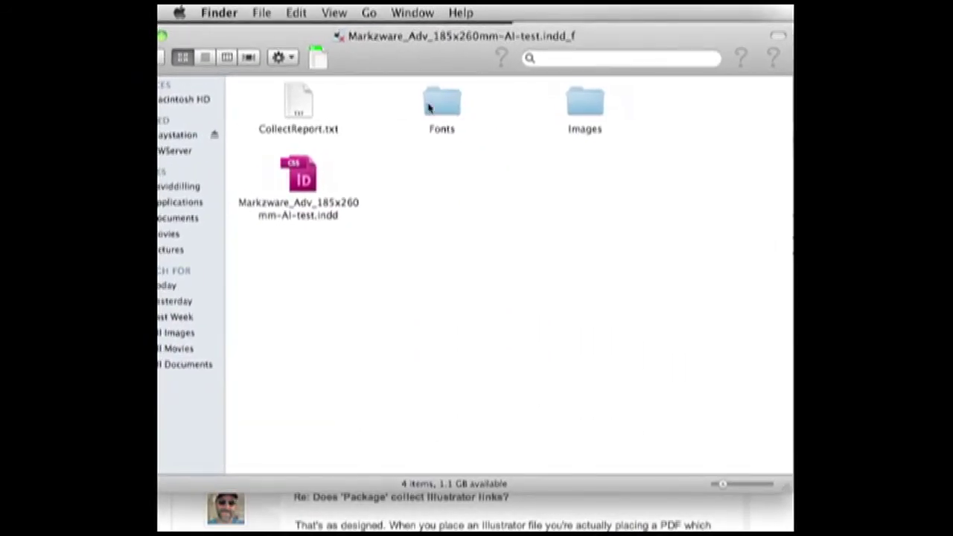
left_click(296, 110)
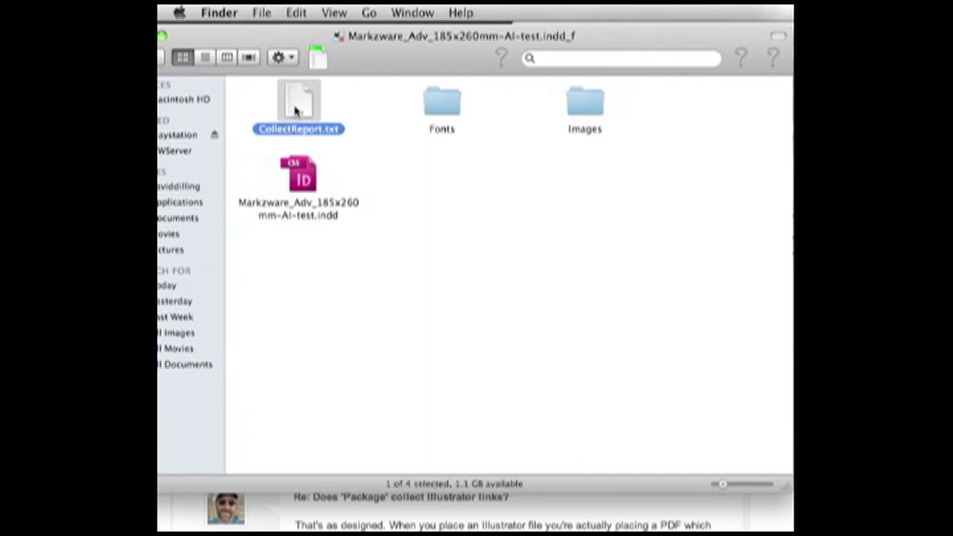
left_click(302, 186)
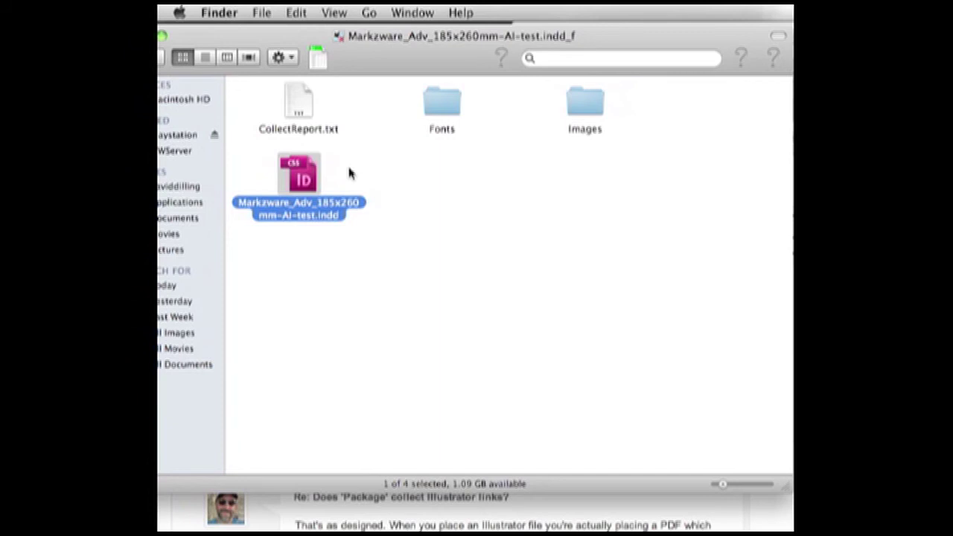
- Check the Fonts folder's 11 collected fonts, including Futura.dfont, then return to the job folder
double_click(441, 110)
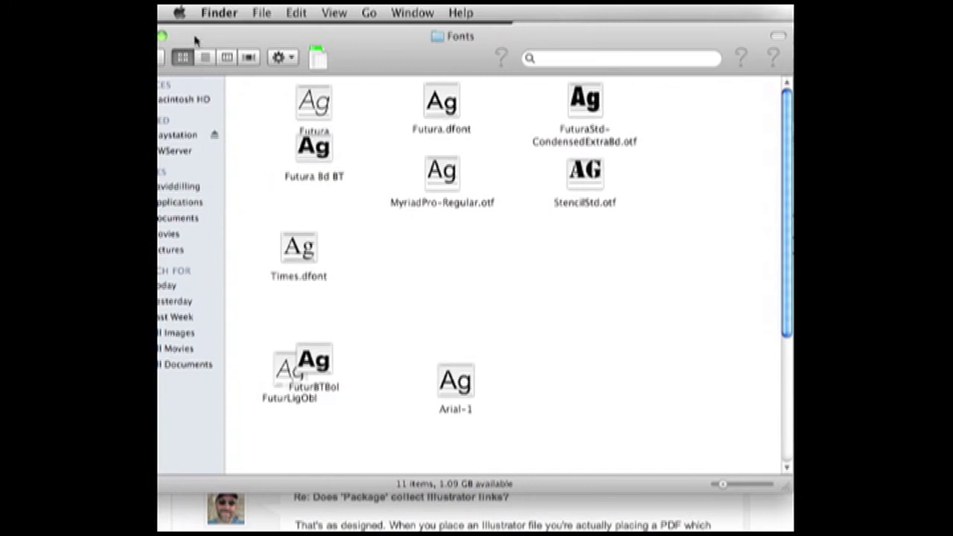
left_click_drag(195, 38, 245, 42)
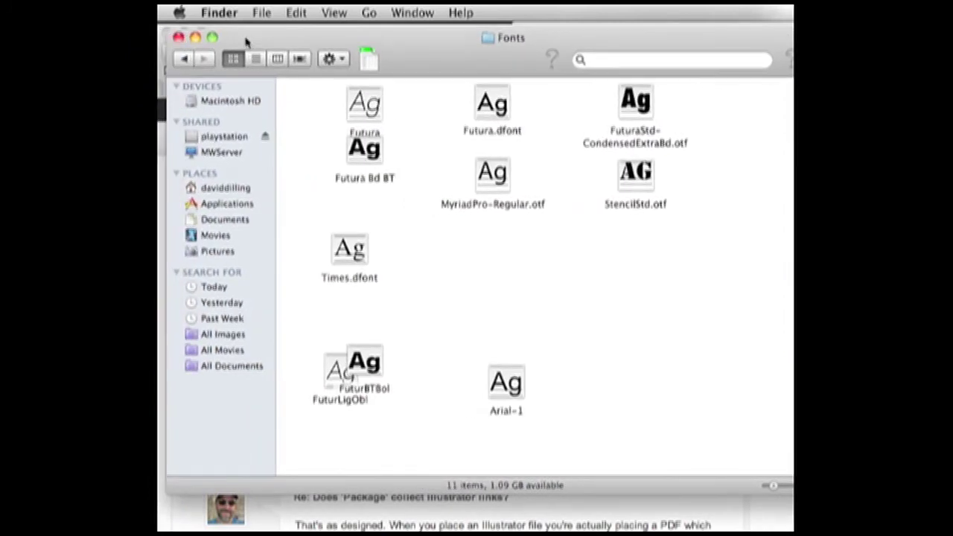
left_click(183, 59)
- Inspect the Images folder's Logo_Markzware_RY.gif, Preflight Quality Assurance Quote.ai and Q2ID-ad-banner.jpg
double_click(633, 112)
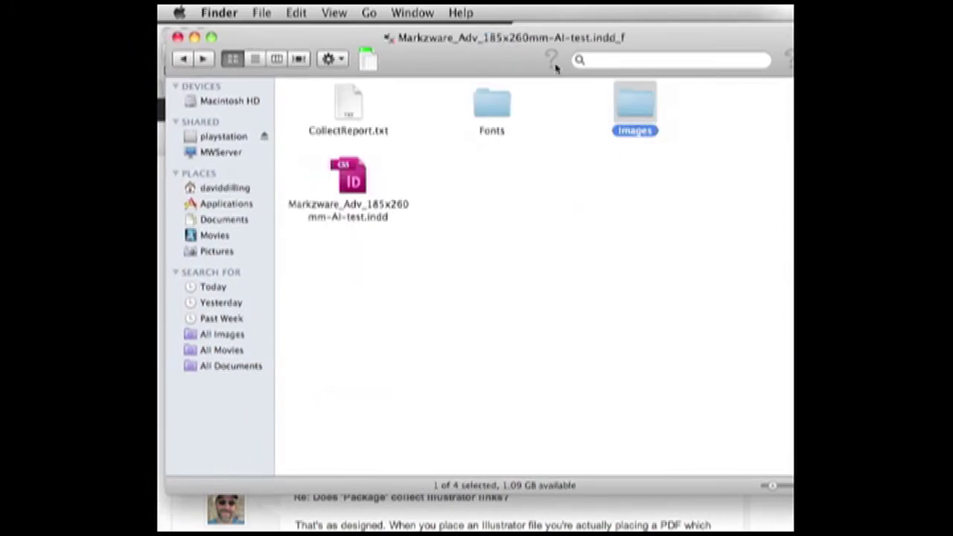
left_click_drag(506, 34, 439, 36)
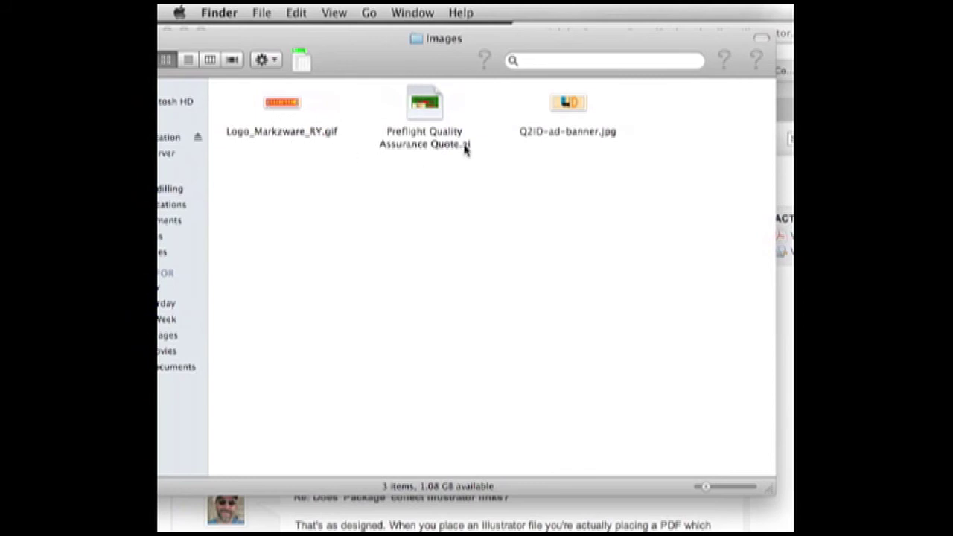
left_click(425, 141)
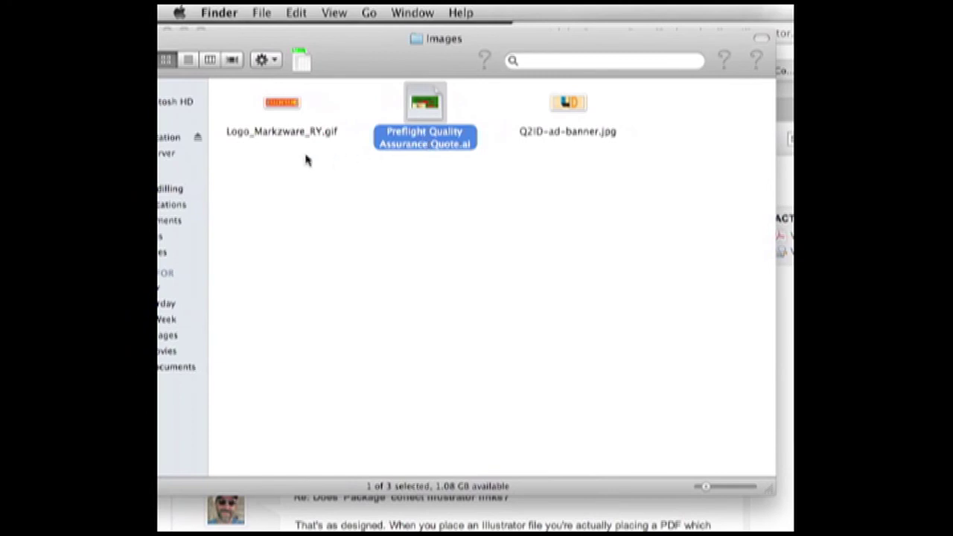
left_click(280, 133)
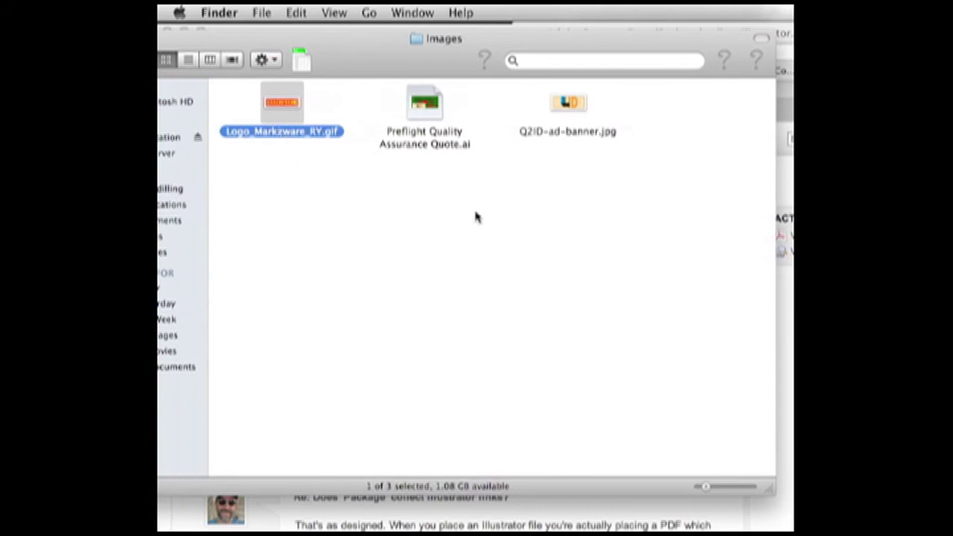
left_click(568, 132)
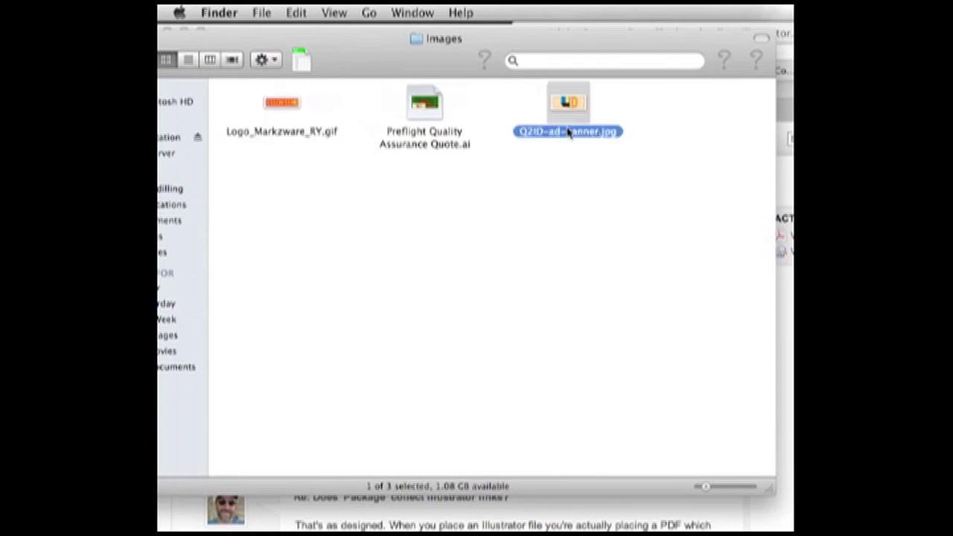
left_click(426, 107)
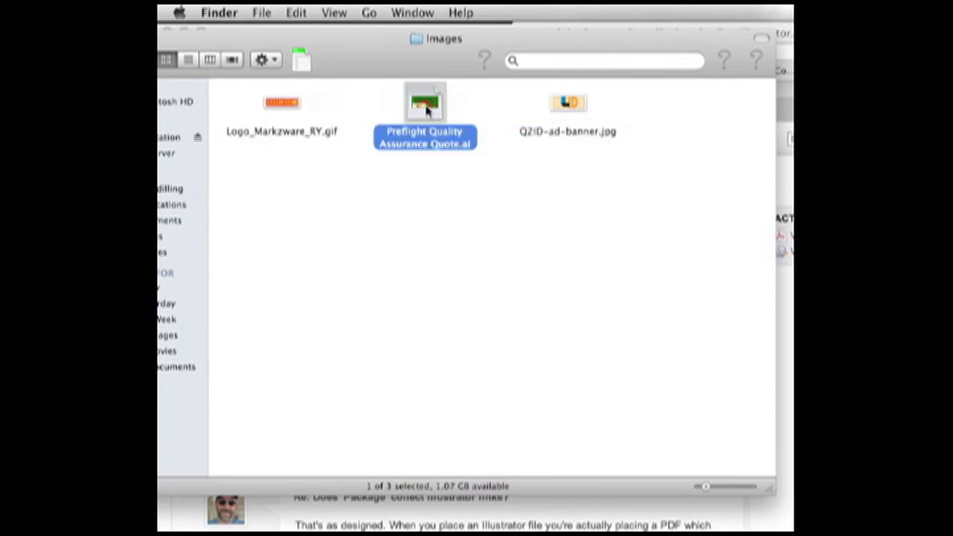